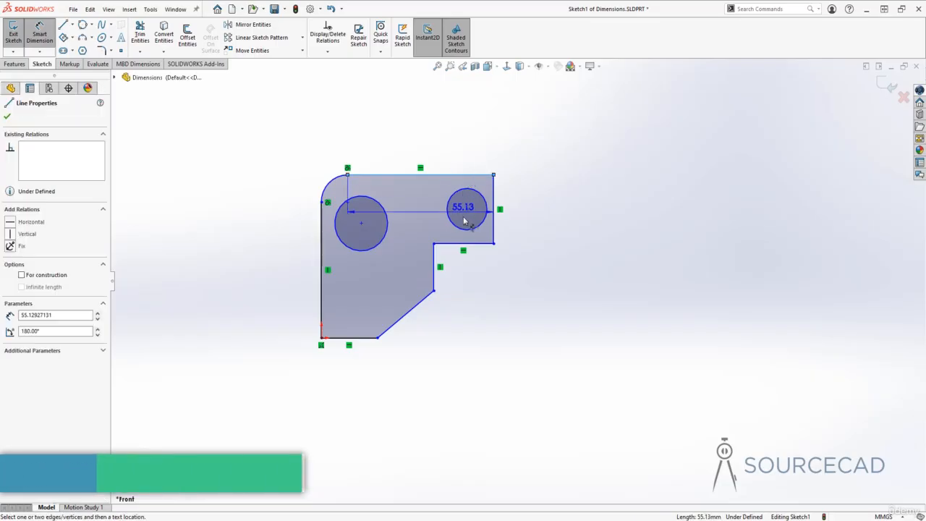
- Dimension the vertical distance between the profile's top edge and the underside of its right arm, accepting the proposed value
click(466, 243)
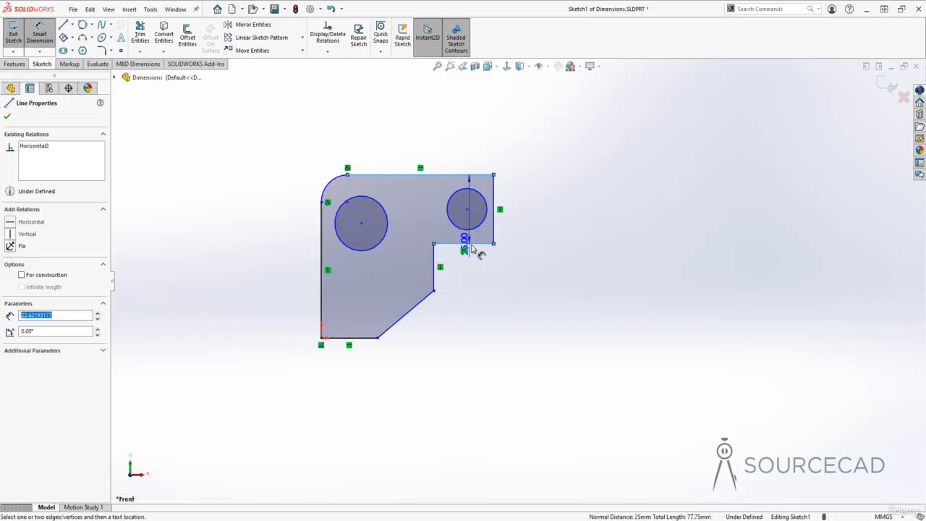
click(548, 228)
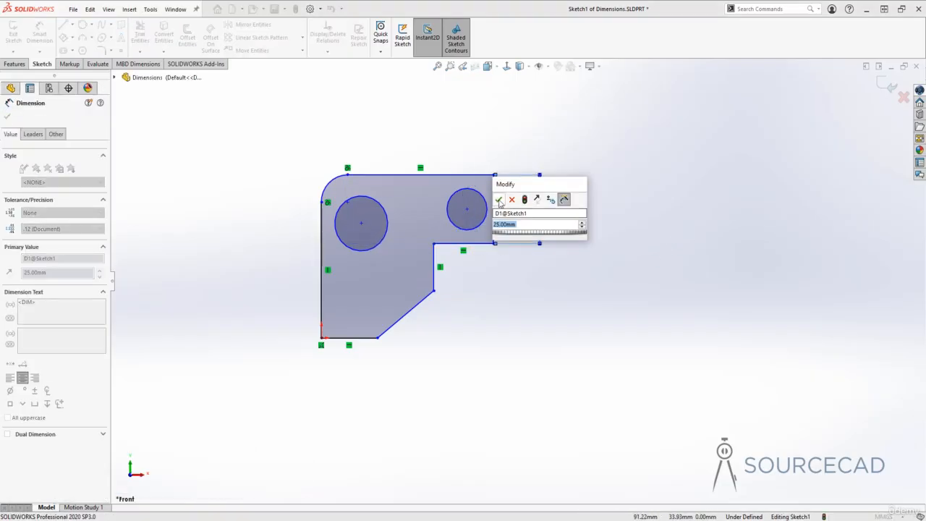
click(498, 198)
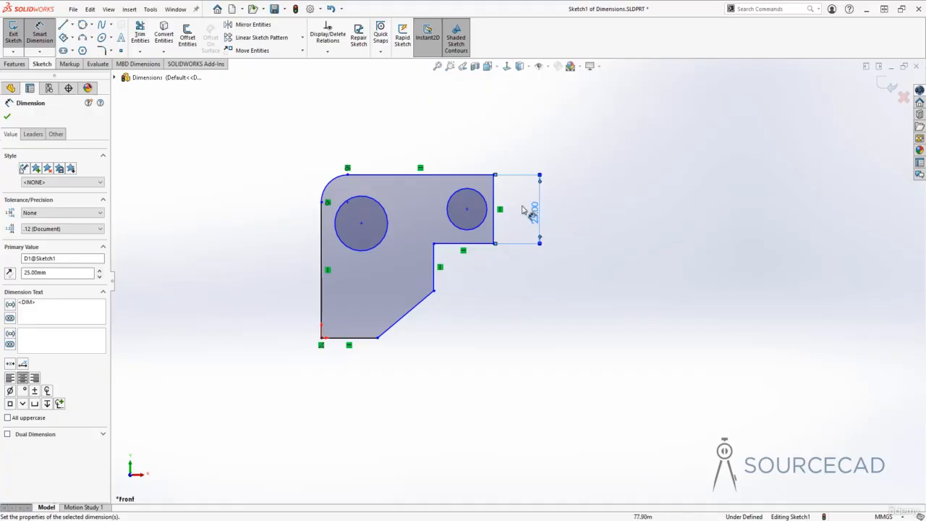
- Smart Dimension the horizontal distance between the left vertical edge and the inner right vertical edge, placing it below the profile
click(40, 36)
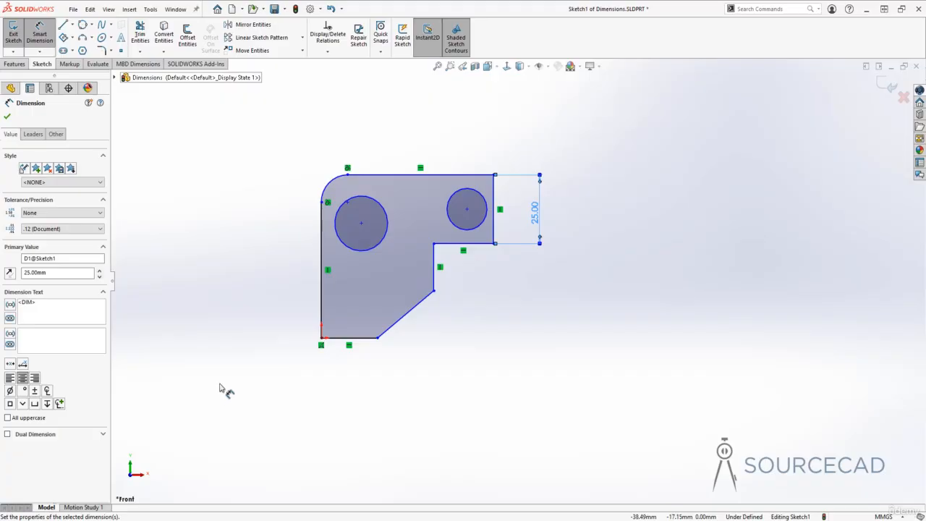
click(323, 296)
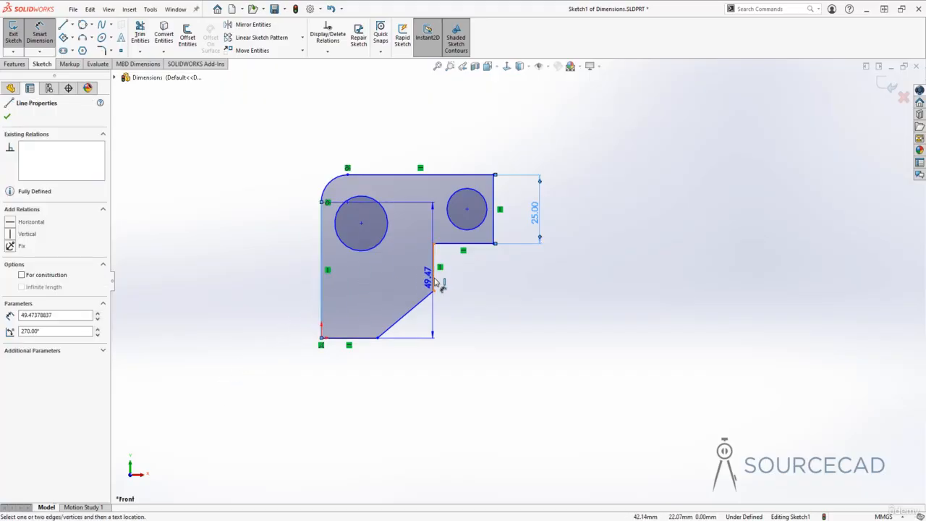
click(432, 279)
click(391, 383)
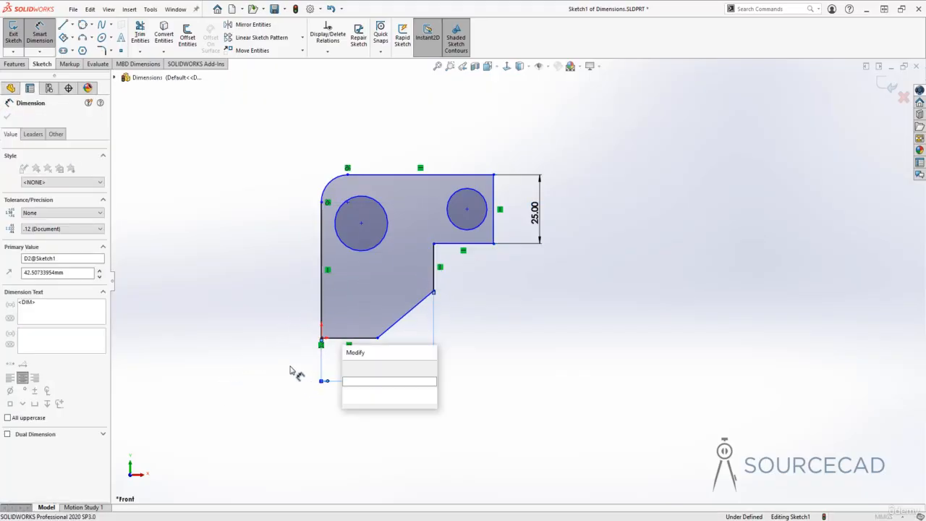
click(348, 368)
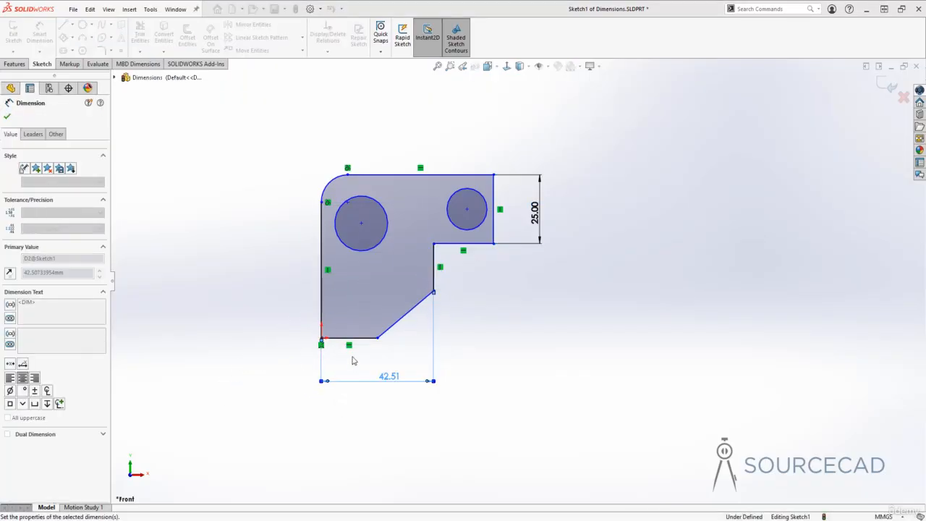
- Dimension the diameter of the larger circle, placing the text outside the rounded corner, and leave the Smart Dimension command
click(352, 249)
click(284, 168)
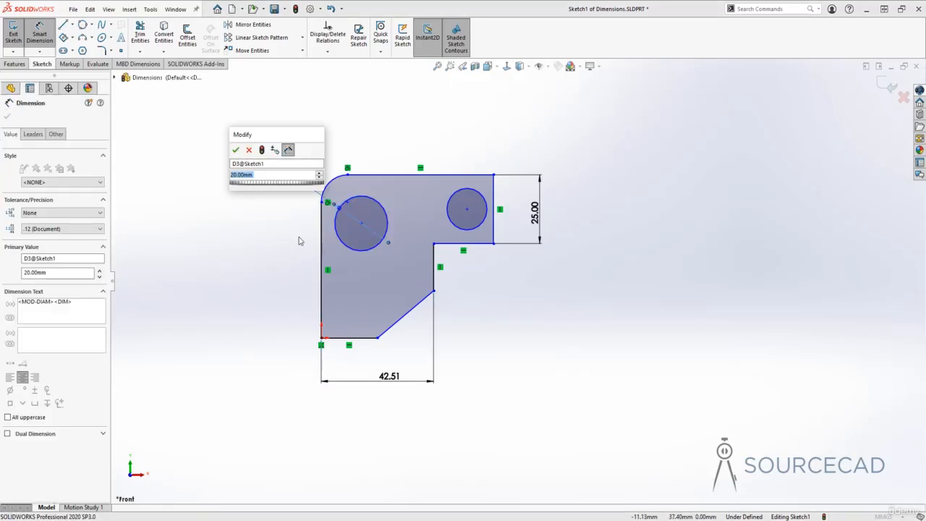
click(235, 150)
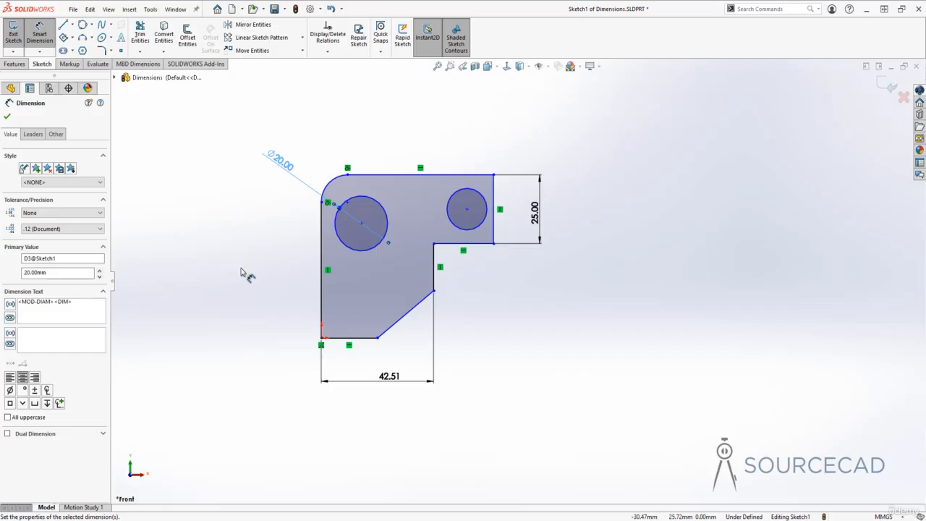
key(Escape)
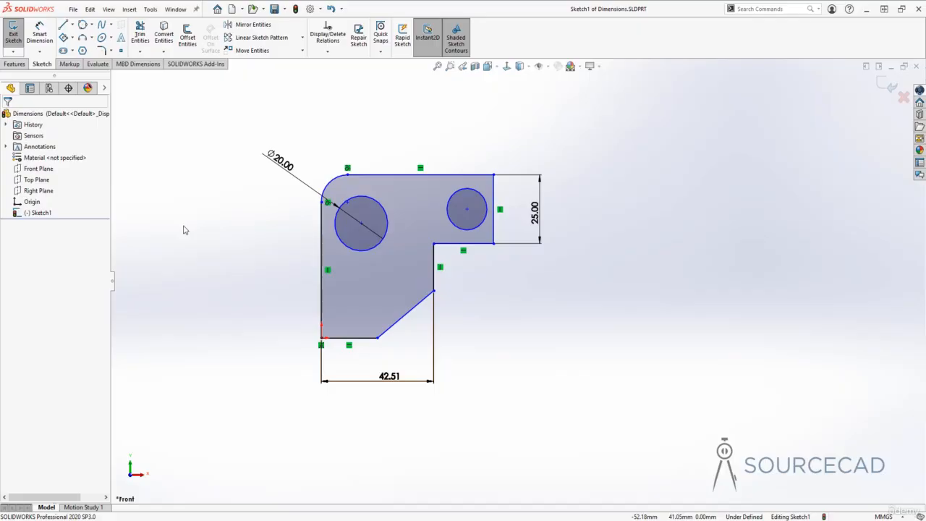
- Add a Horizontal Dimension to the slanted edge, placing it just below the profile
click(39, 52)
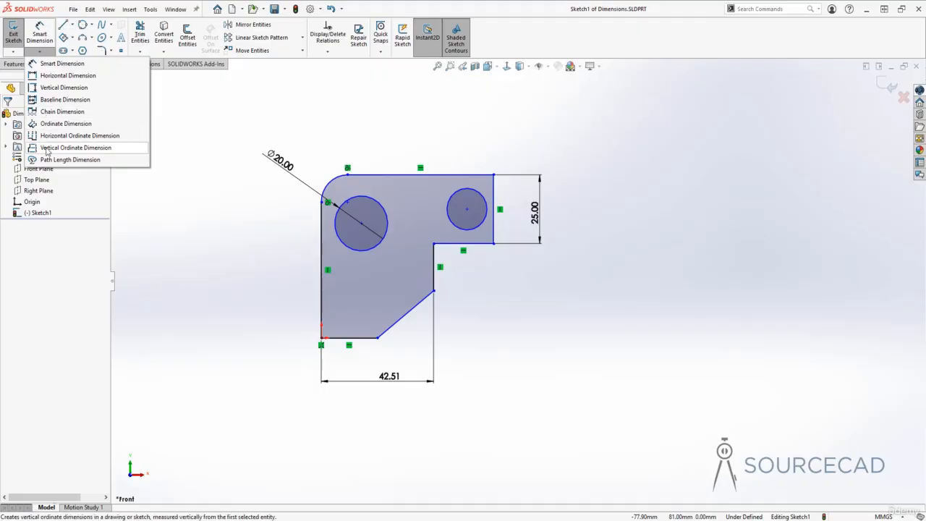
click(59, 77)
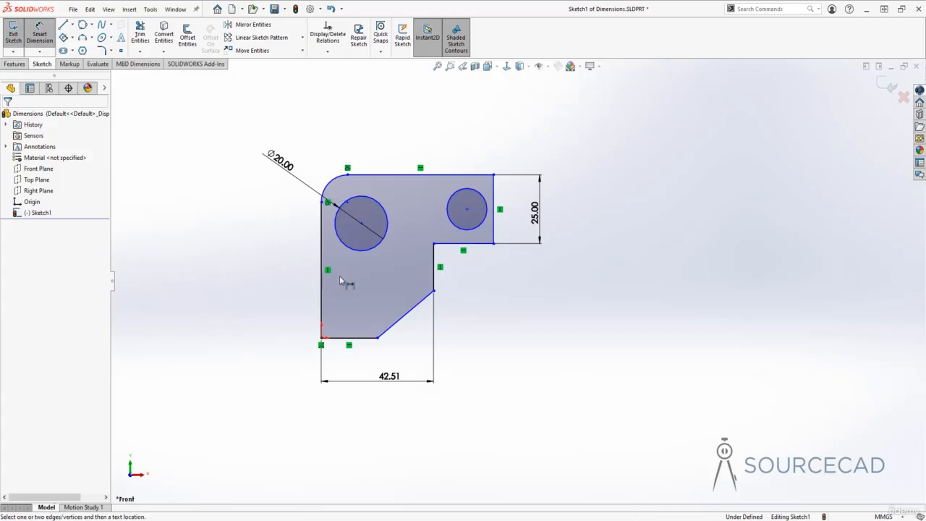
click(418, 309)
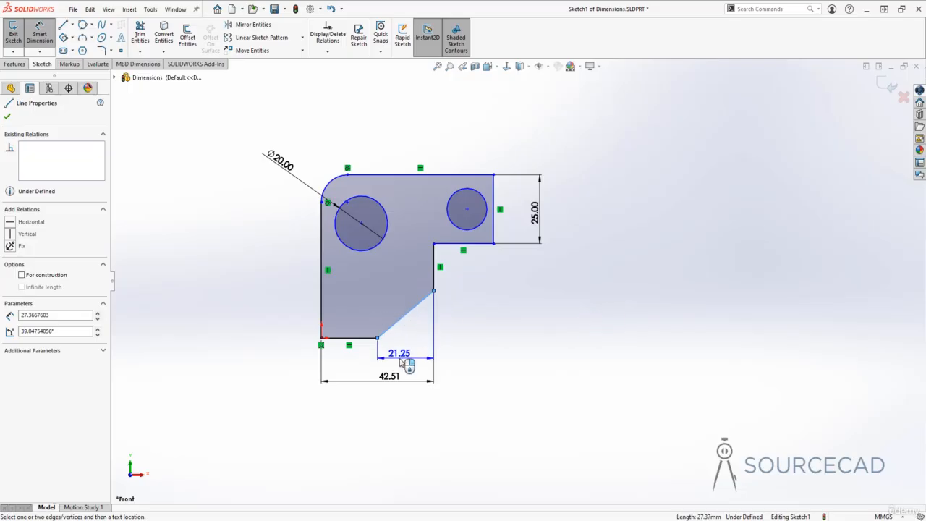
click(402, 361)
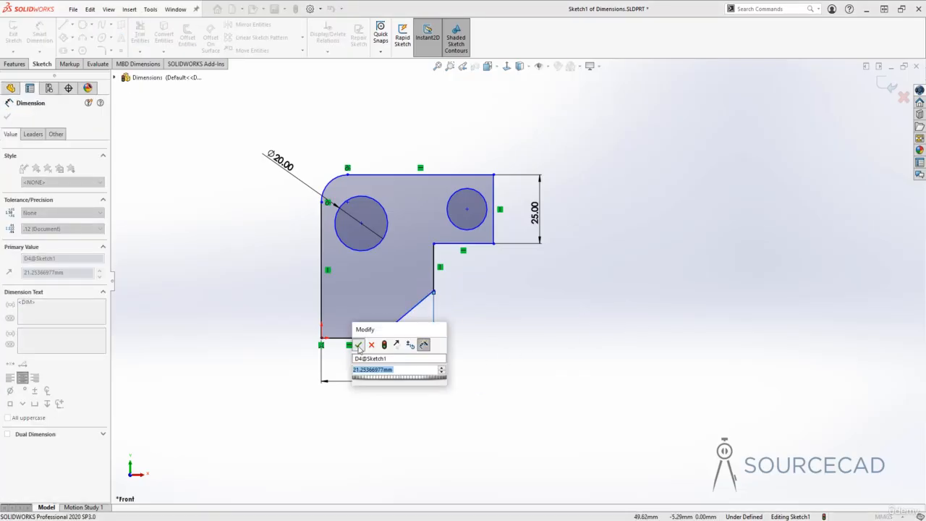
click(358, 345)
- Add a Vertical Dimension to the slanted edge, placing it to the right of the profile
click(39, 51)
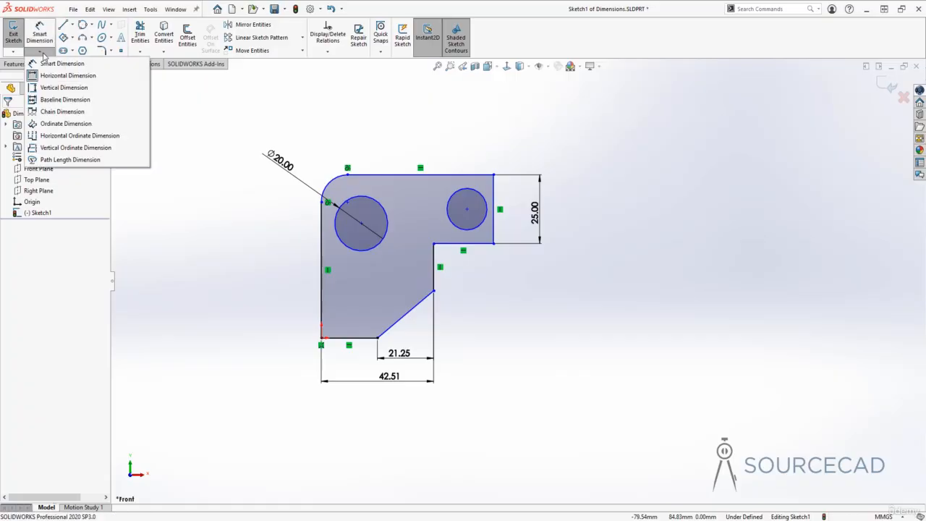
click(43, 88)
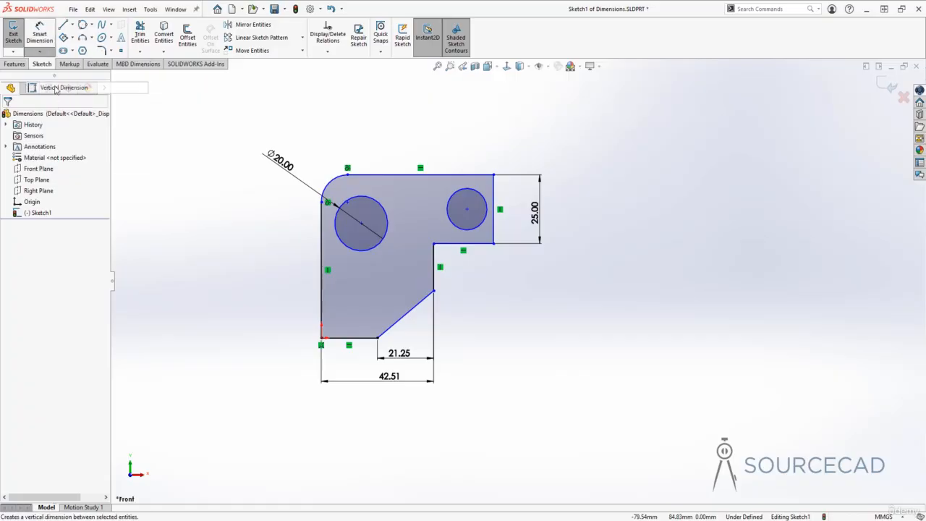
click(418, 306)
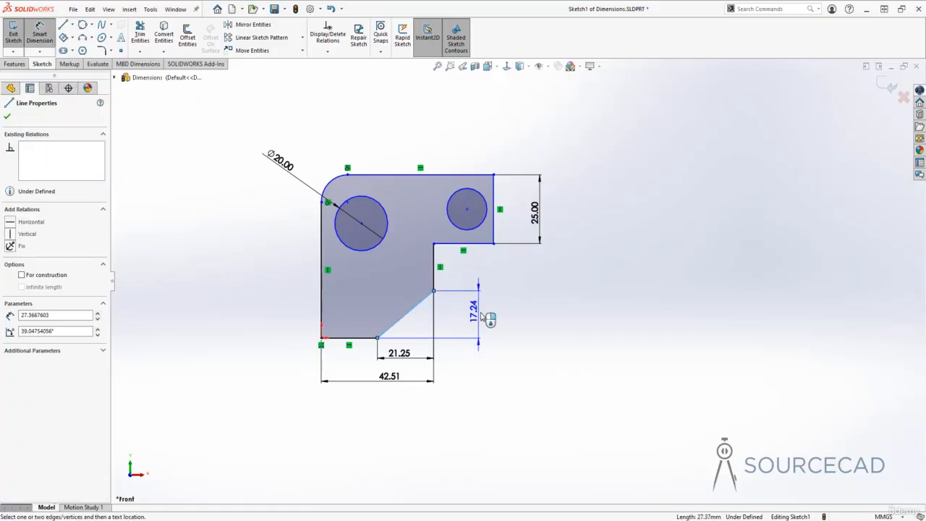
click(499, 318)
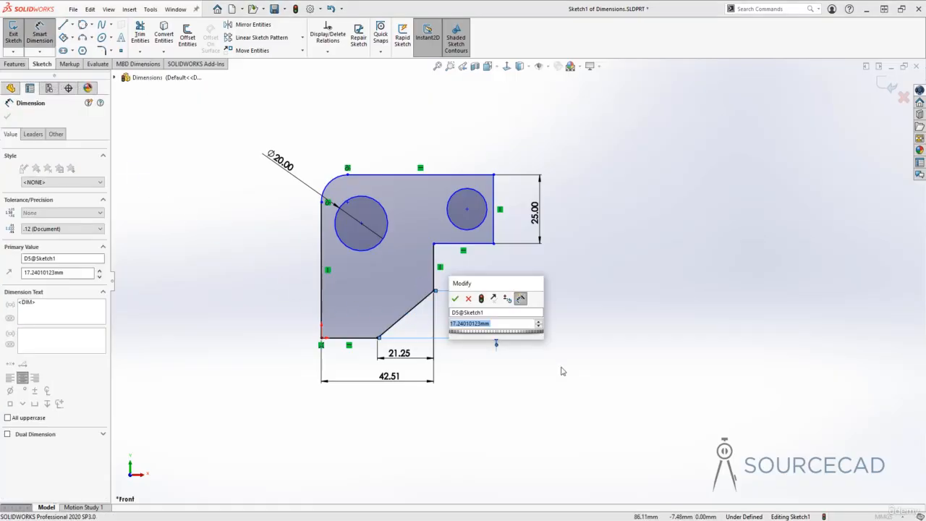
click(455, 298)
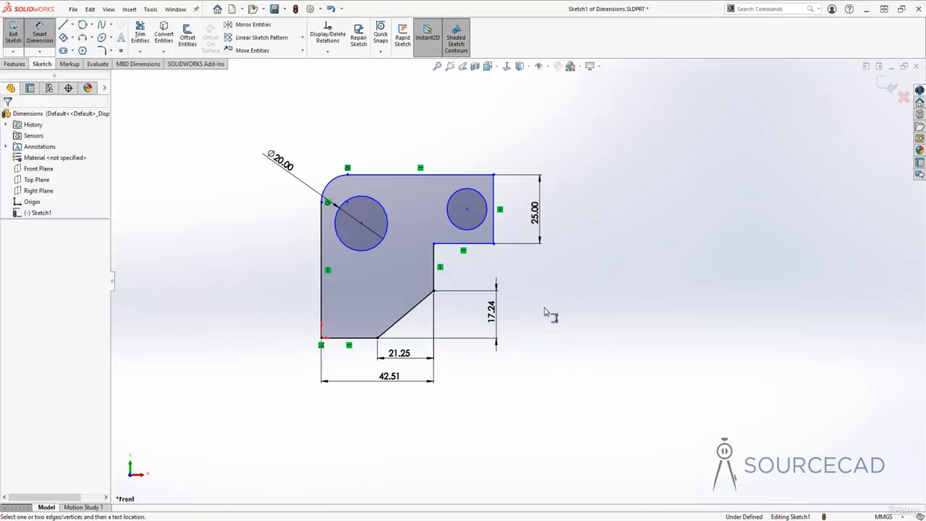
click(39, 51)
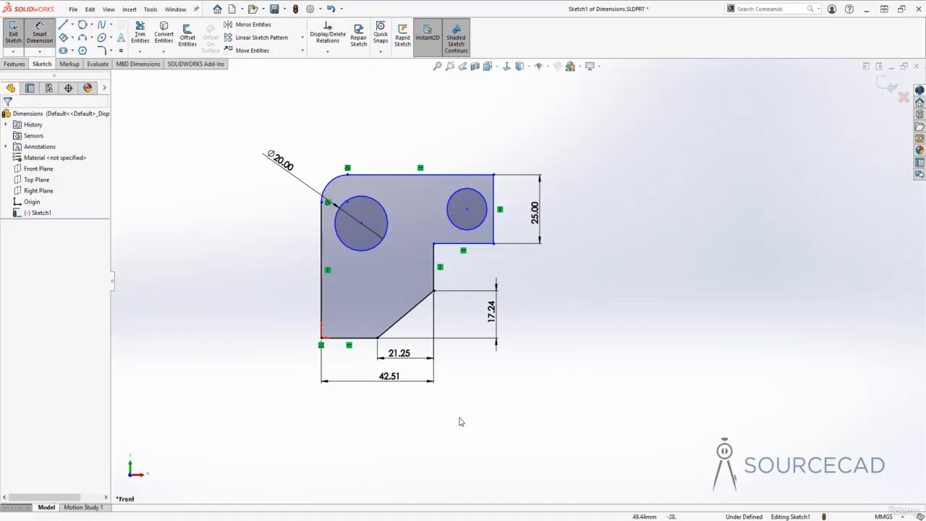
- Save the part and delete all linear and diameter dimensions from the sketch
key(ctrl+s)
drag(546, 444, 243, 351)
key(Delete)
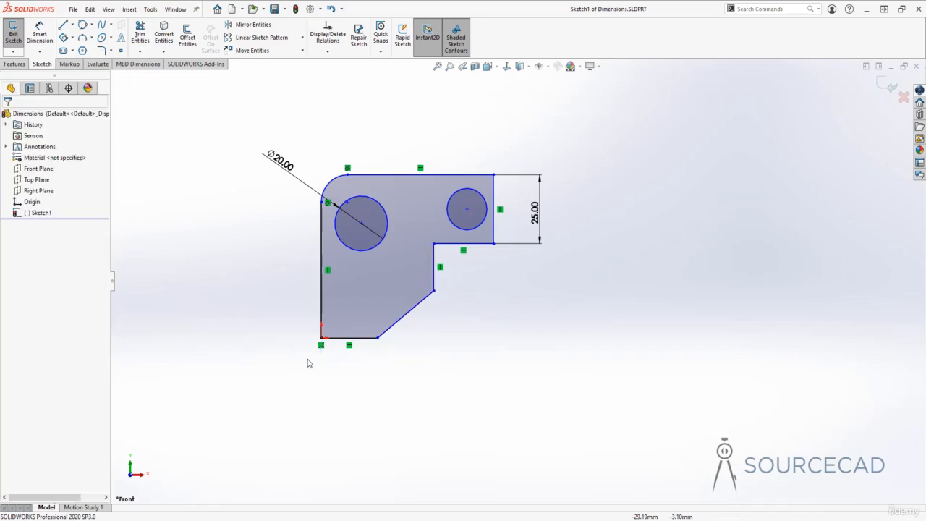
drag(567, 263, 522, 134)
key(Delete)
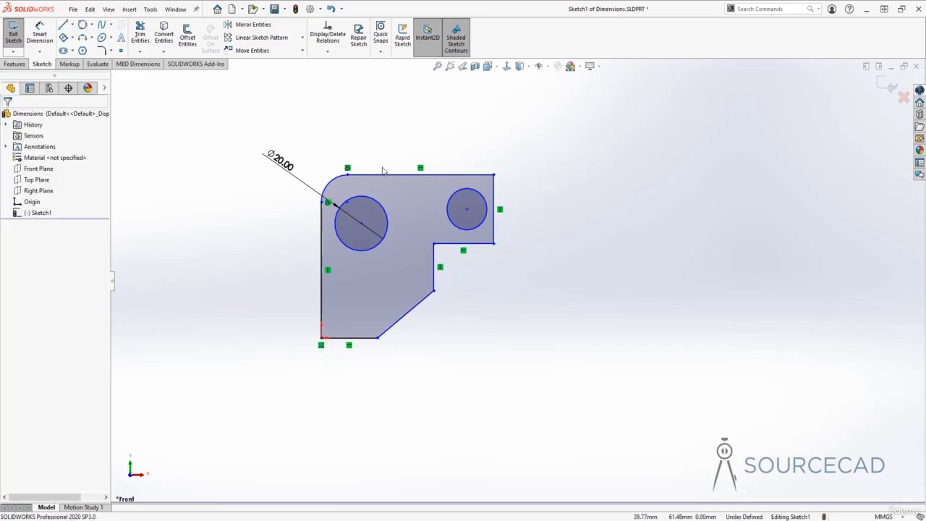
drag(309, 142, 252, 182)
key(Delete)
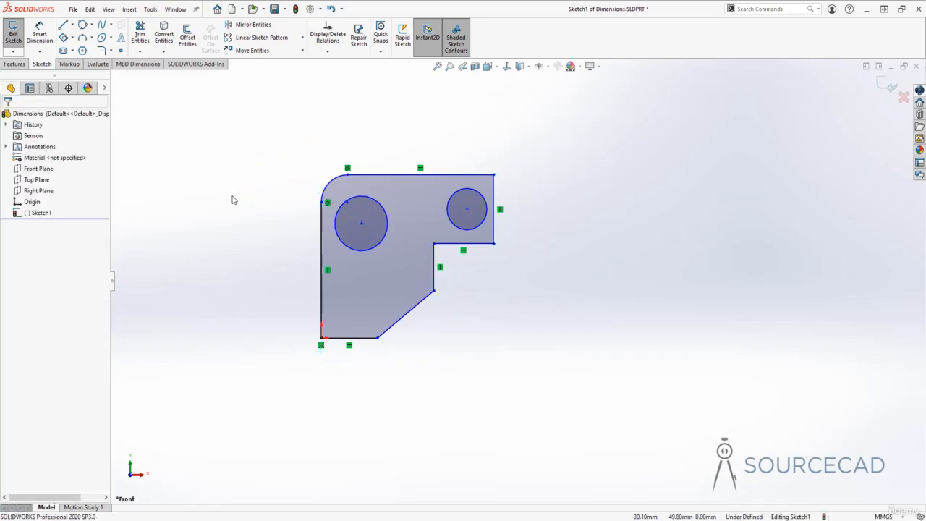
- Add Baseline Dimensions from the origin corner to both ends of the slanted edge and the right arm's lower outer corner
click(39, 51)
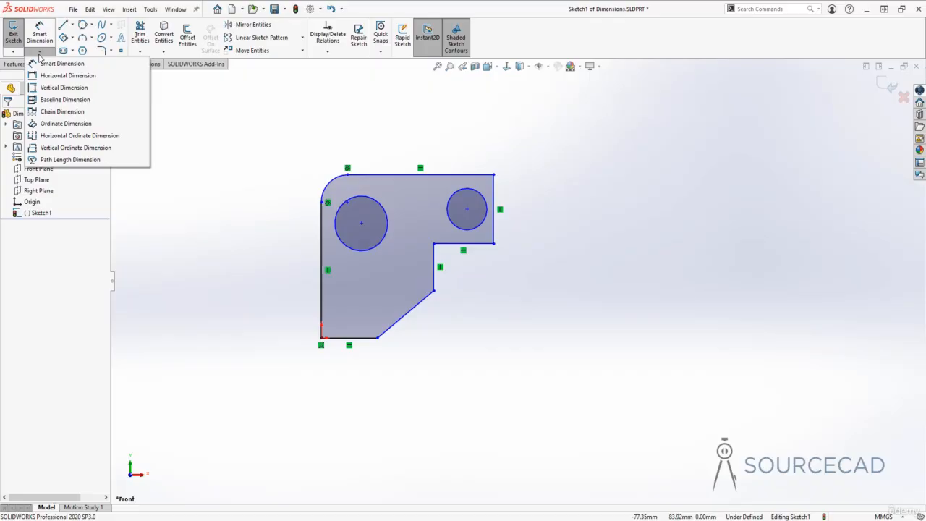
click(58, 101)
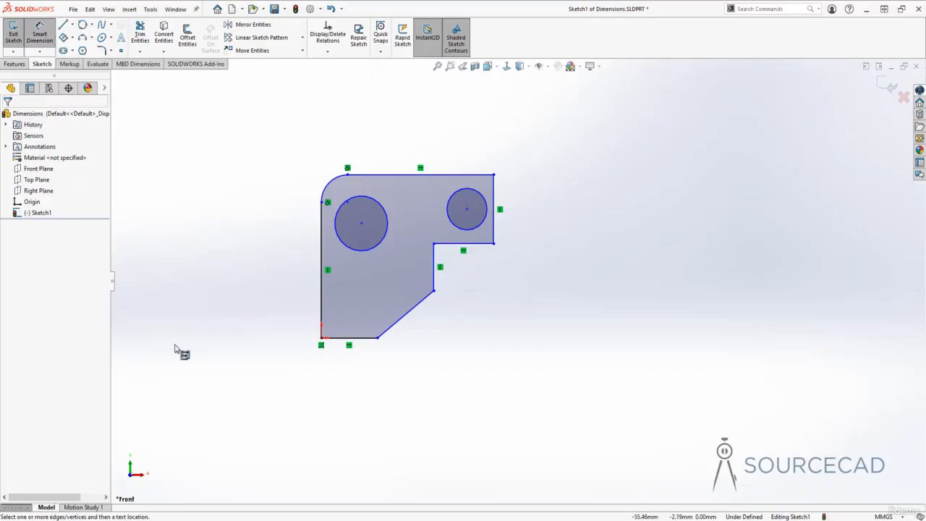
click(321, 338)
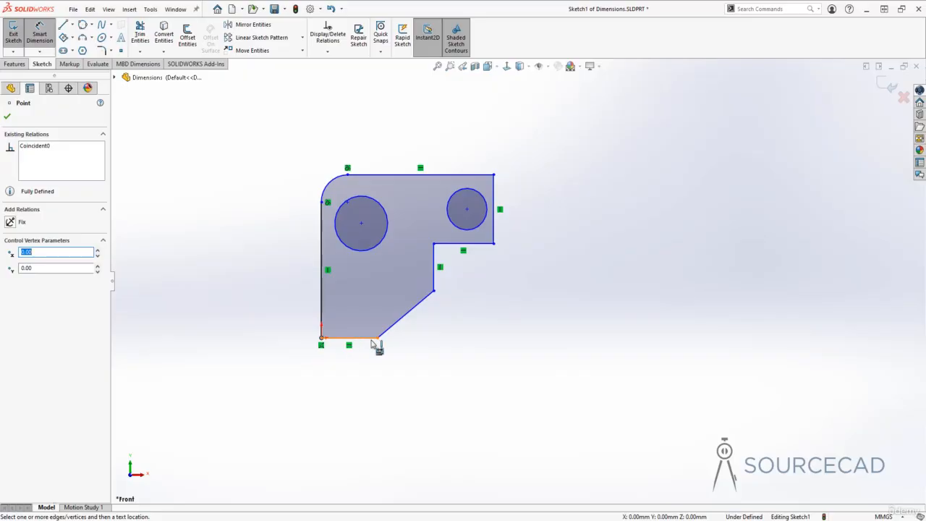
click(375, 342)
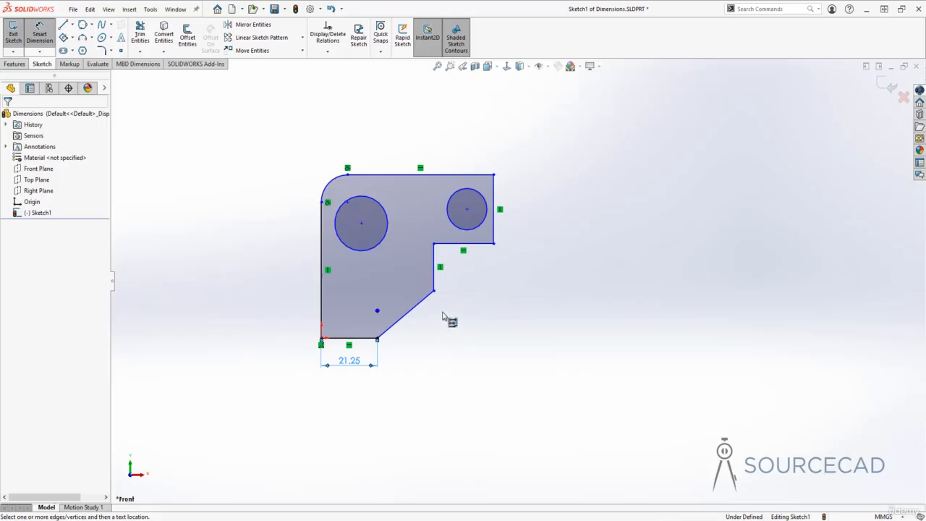
click(434, 292)
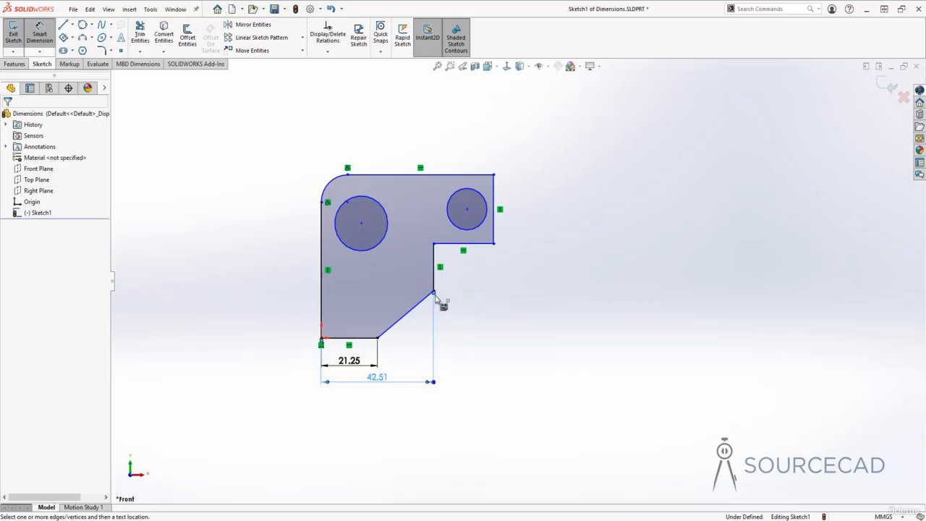
click(494, 245)
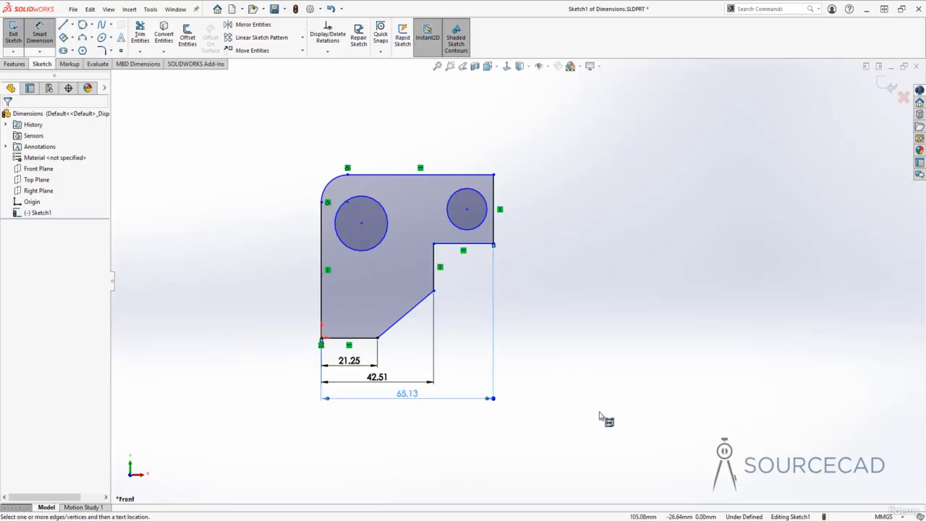
key(Escape)
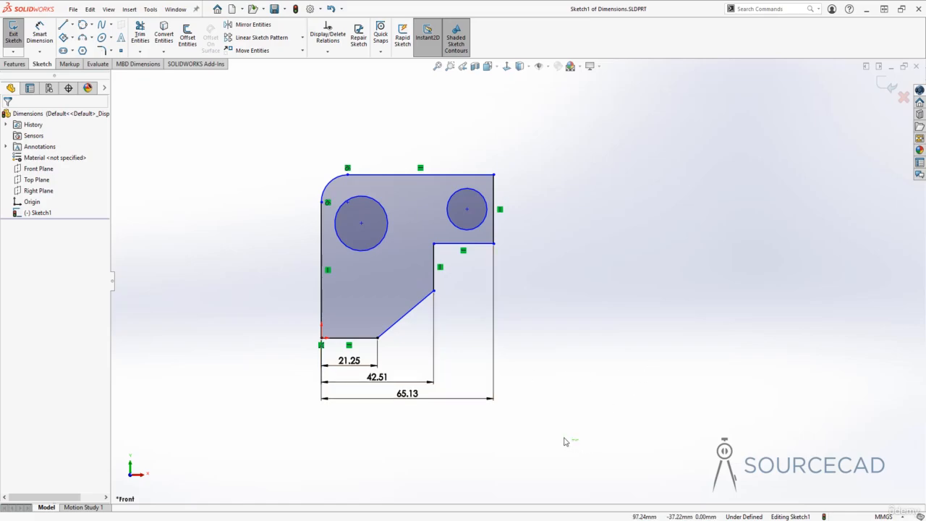
- Delete the three baseline dimensions below the profile
drag(579, 438, 250, 363)
key(Delete)
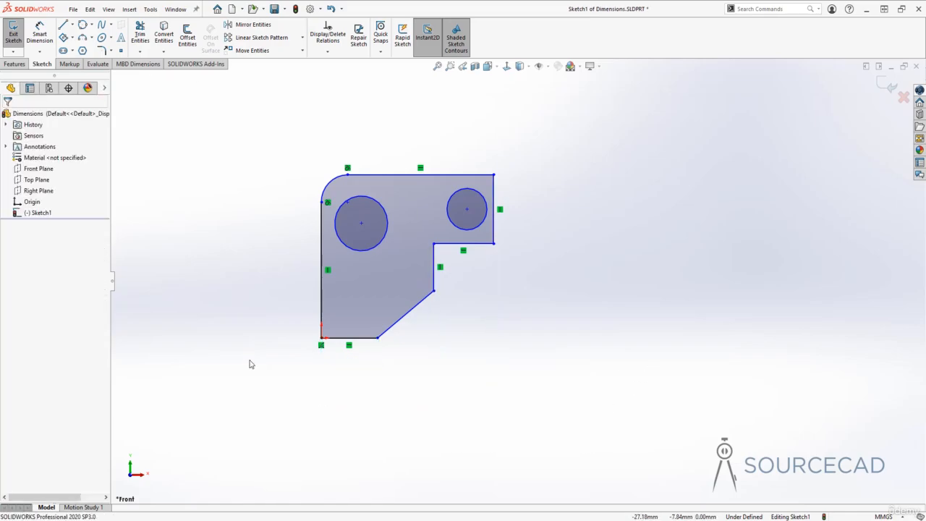
- Add Chain Dimensions from the origin corner through both ends of the slanted edge to the right arm's lower outer corner
click(39, 51)
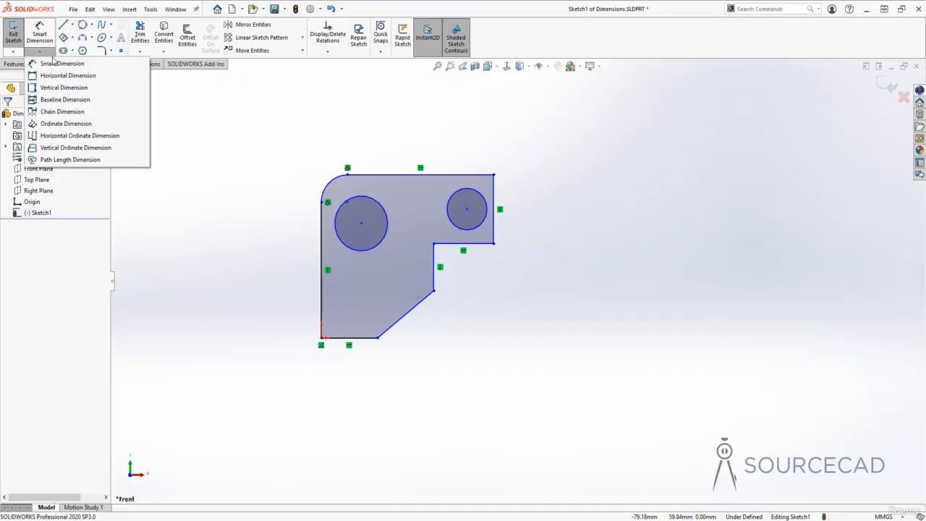
click(76, 112)
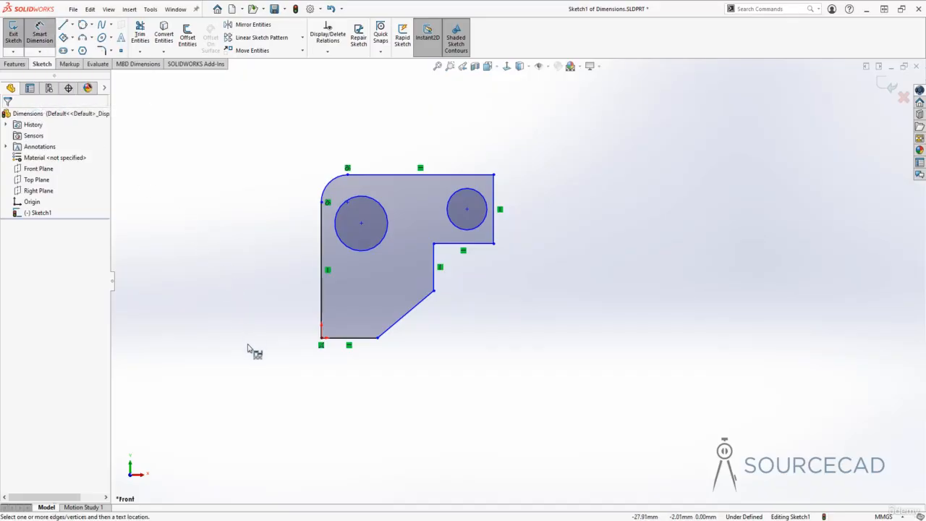
click(322, 338)
click(378, 339)
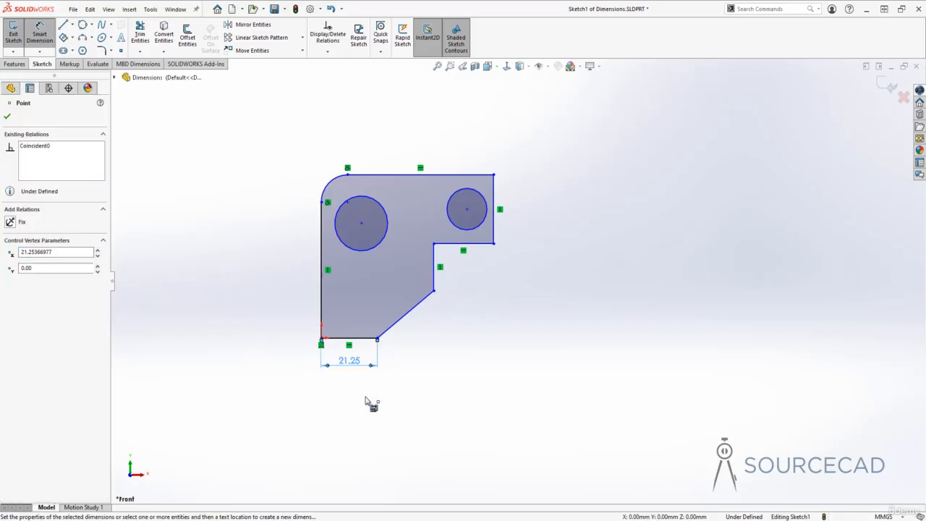
click(358, 363)
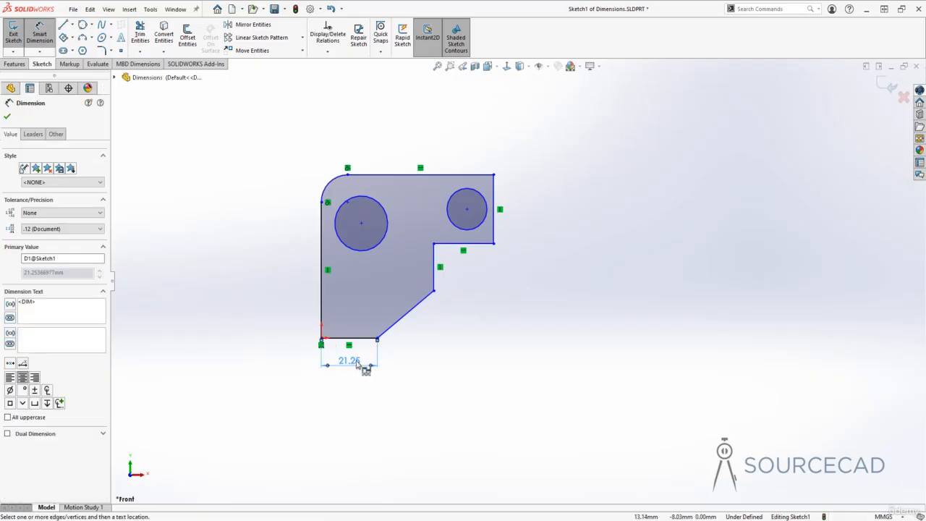
click(434, 291)
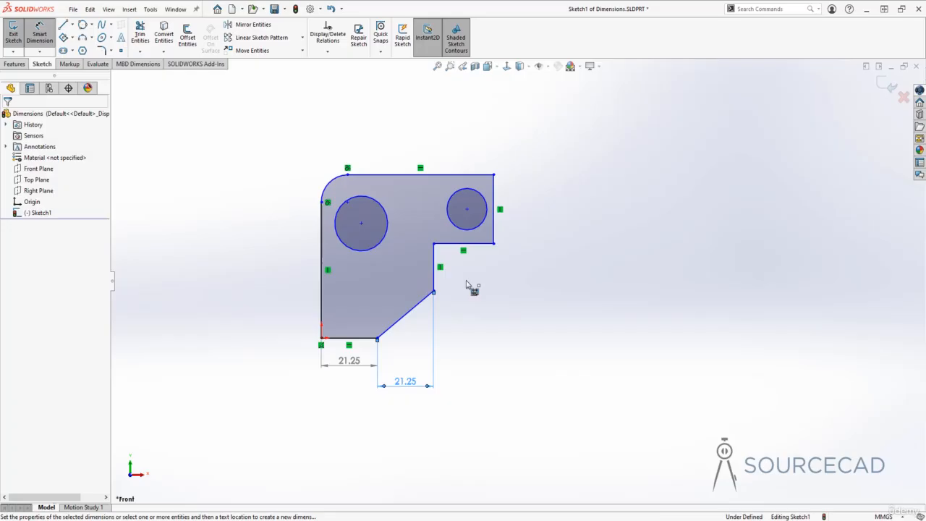
click(493, 245)
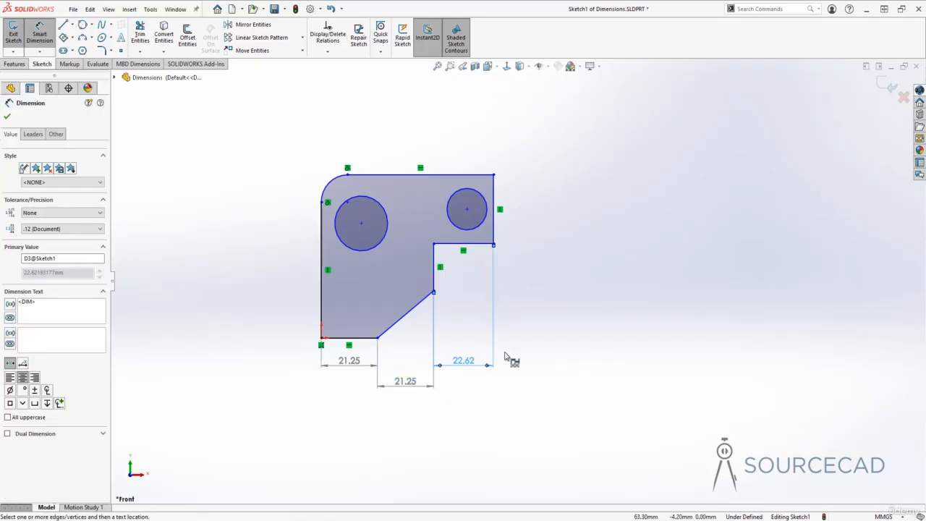
key(Escape)
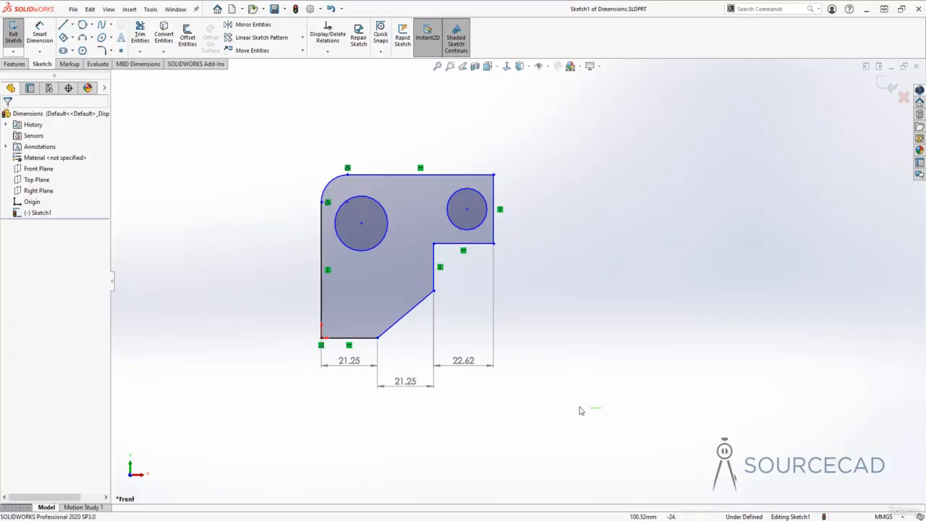
- Delete the three chain dimensions below the profile
drag(602, 409, 269, 361)
key(Delete)
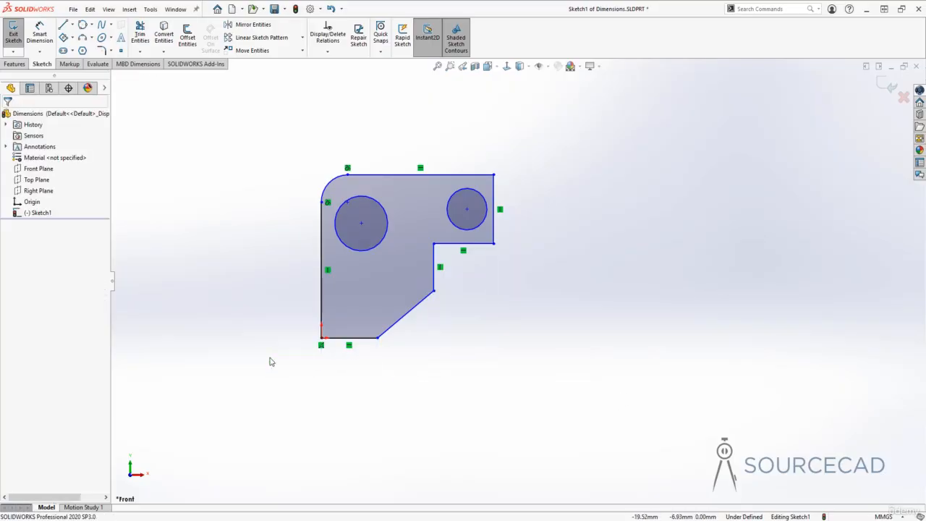
- Add Ordinate Dimensions below the profile, zeroed at the origin corner, to both slanted-edge ends and the right arm's lower outer corner
click(39, 52)
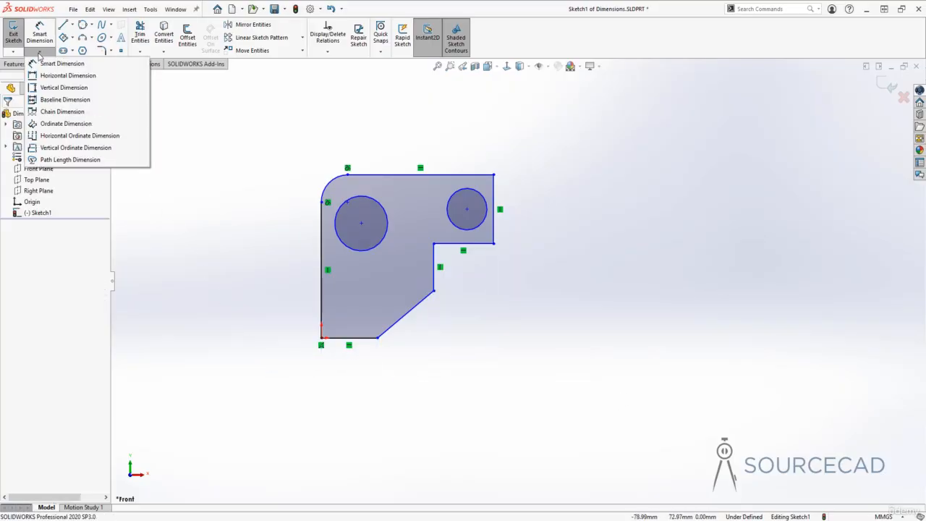
click(71, 128)
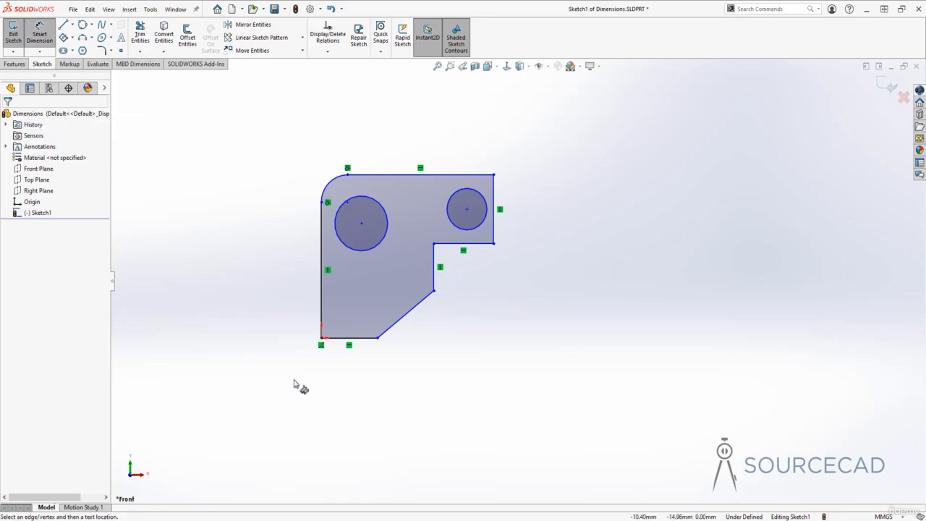
click(322, 338)
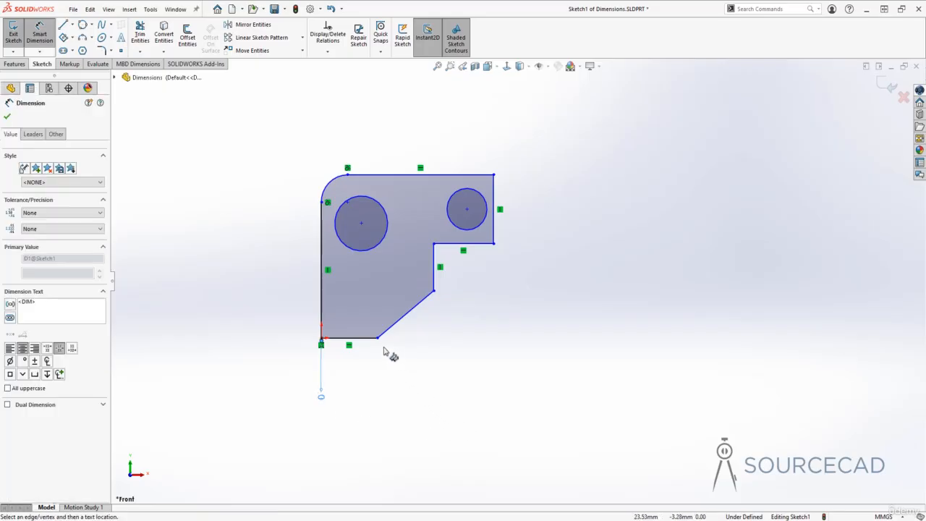
click(377, 339)
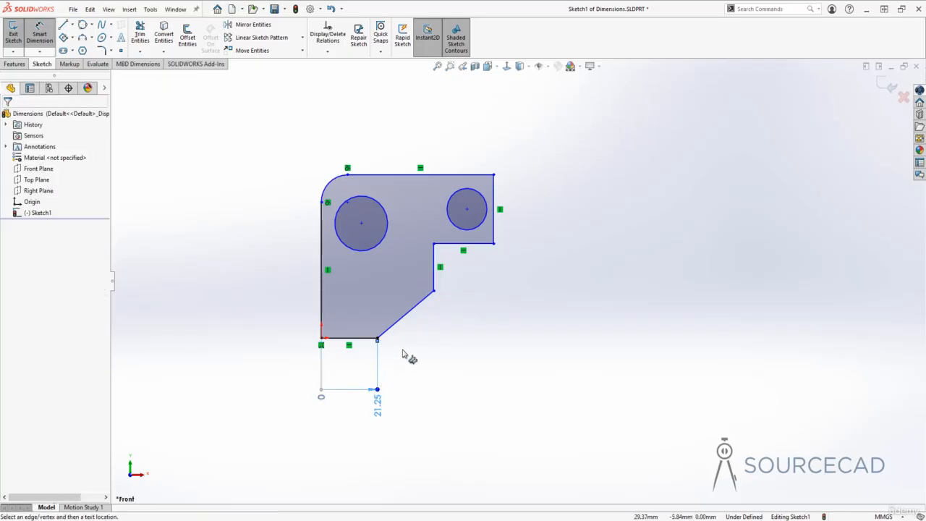
click(434, 292)
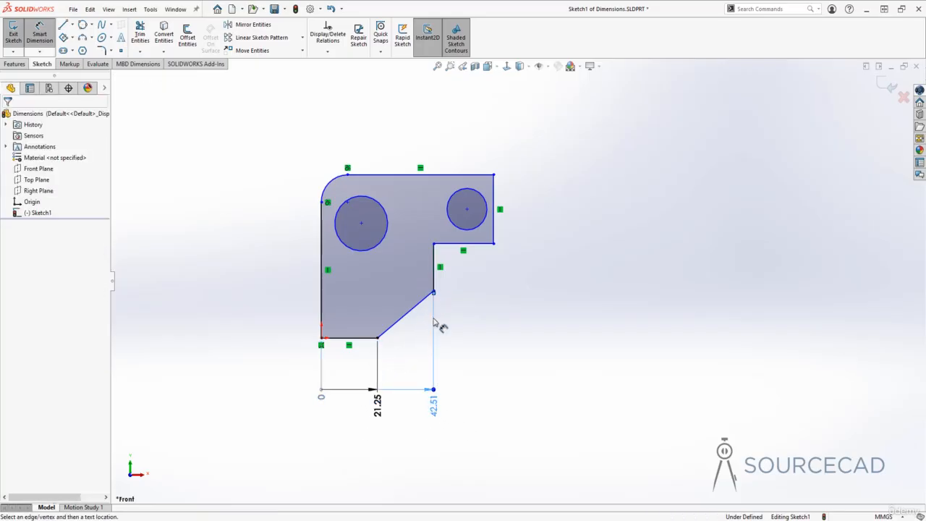
click(493, 245)
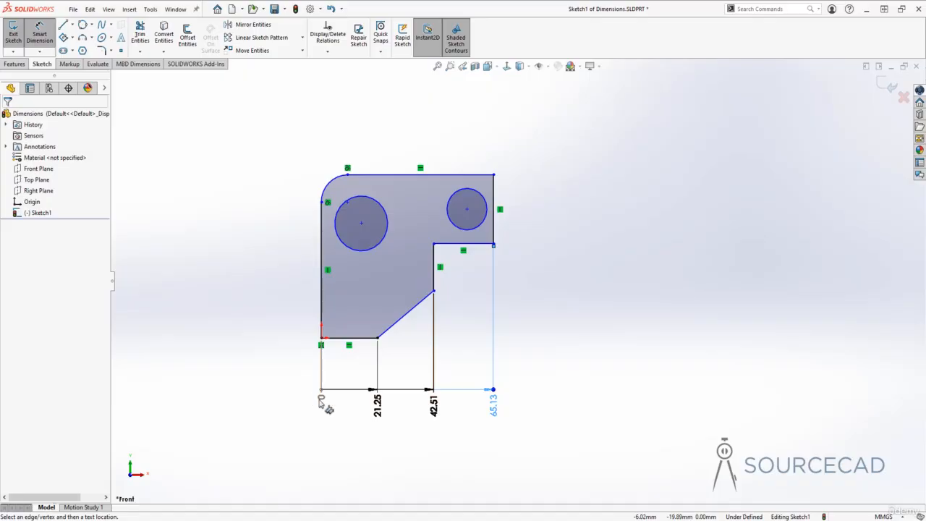
click(580, 385)
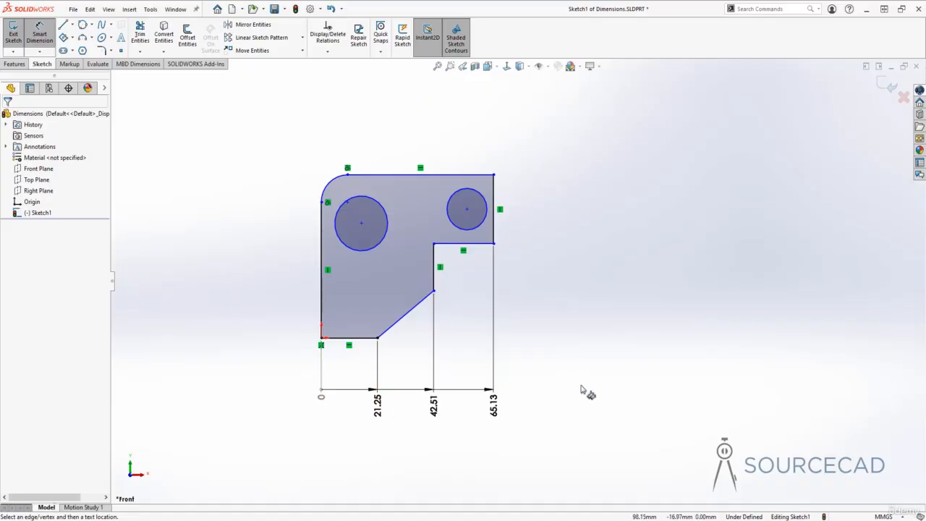
- Add Vertical Ordinate Dimensions from the origin corner to the slanted edge's upper end, the larger circle's centre and the top edge's left end
click(39, 53)
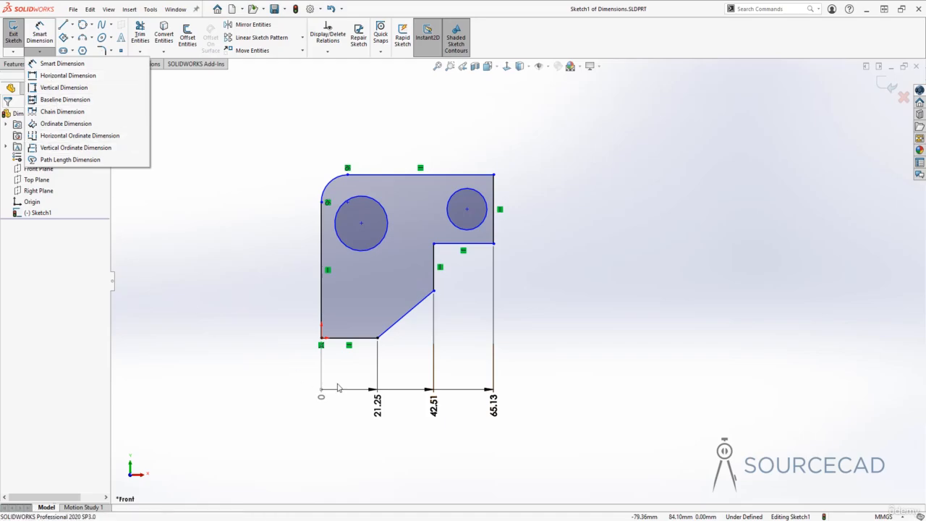
click(80, 147)
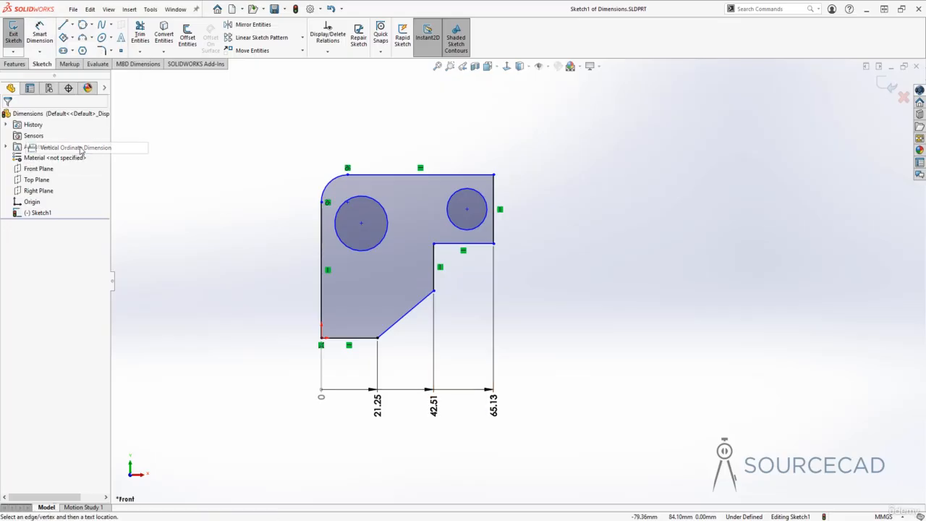
click(321, 339)
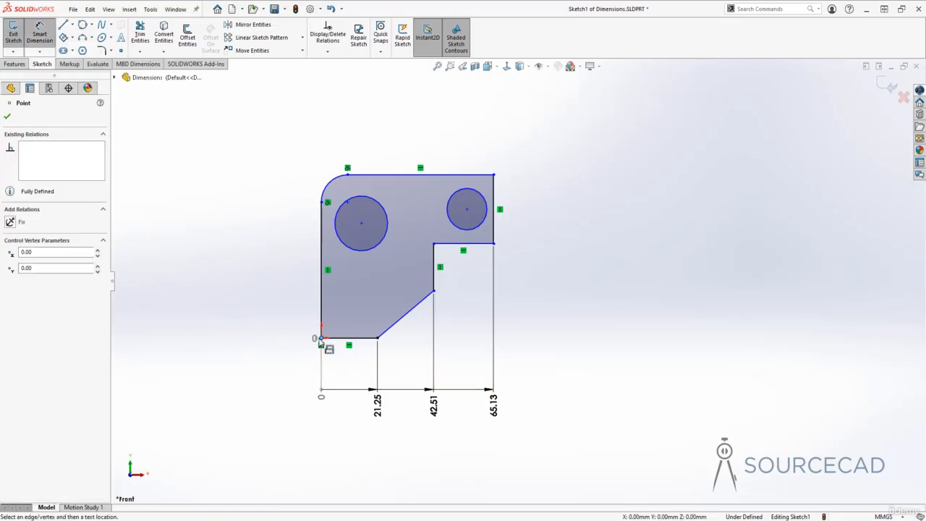
click(267, 338)
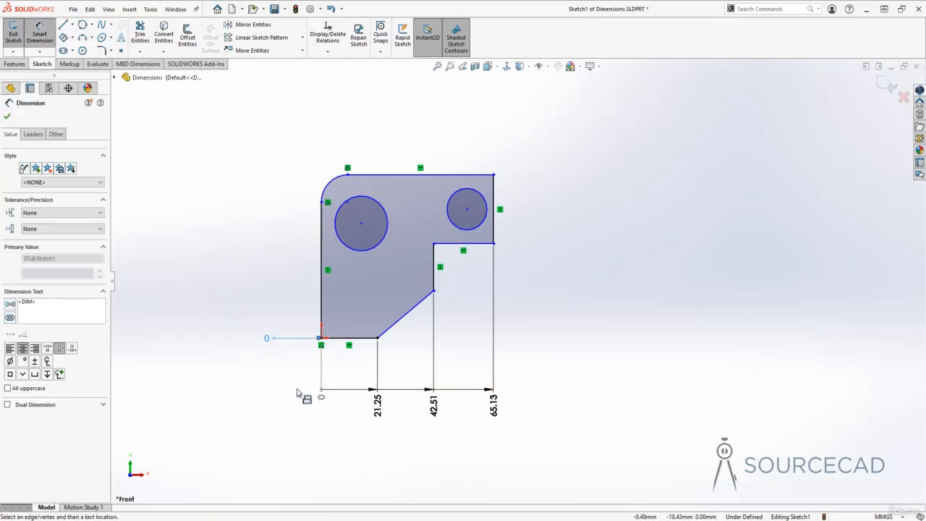
click(433, 291)
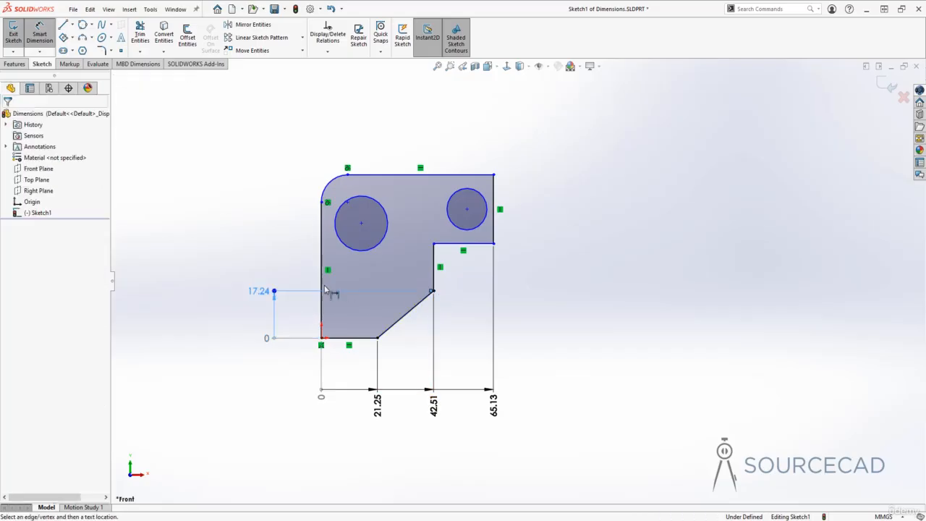
click(359, 223)
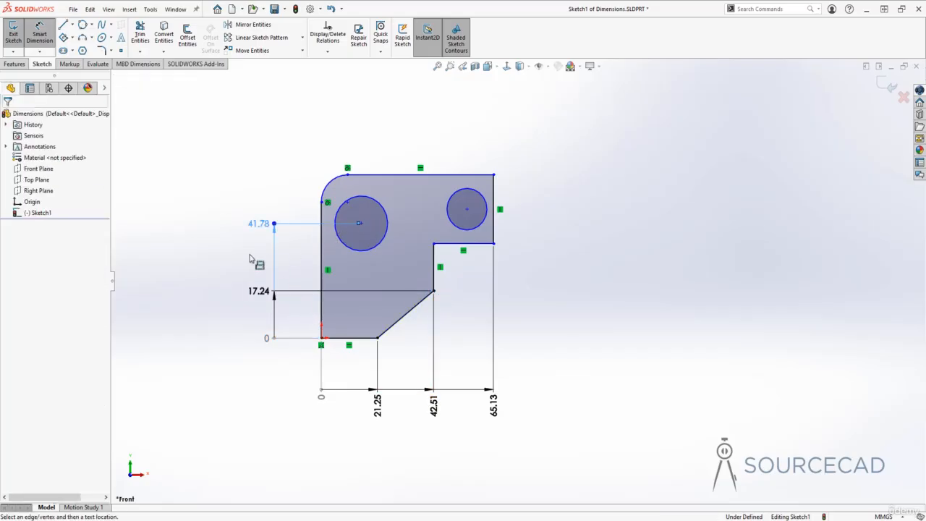
click(347, 174)
key(Escape)
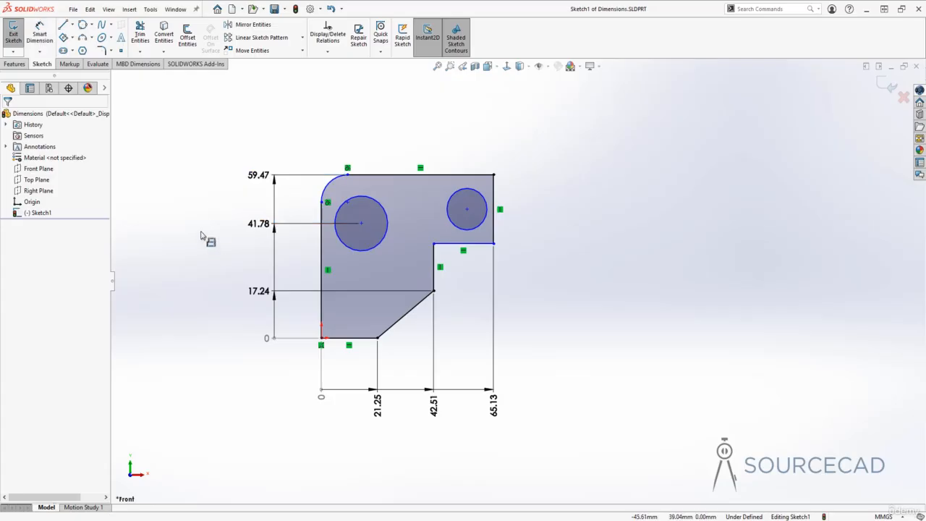
- Delete all vertical and horizontal ordinate dimensions from the sketch
click(39, 52)
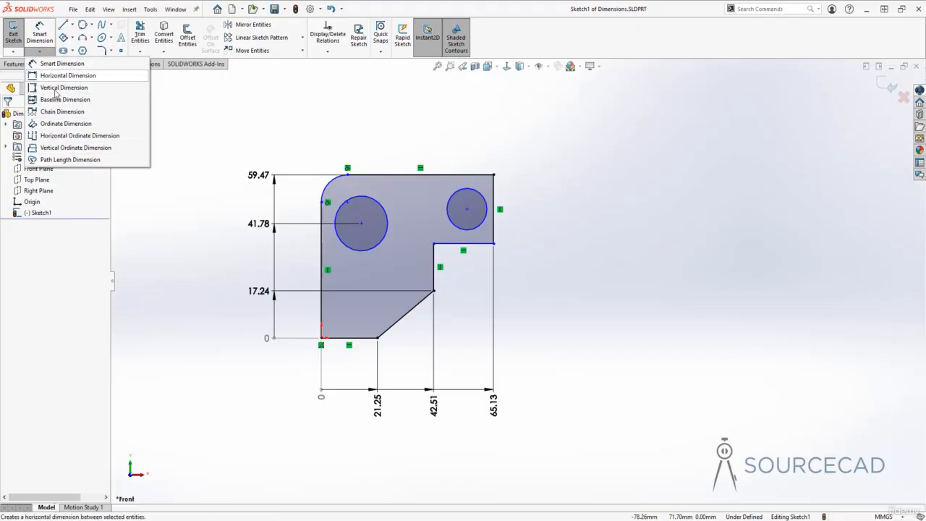
click(220, 191)
drag(291, 363, 224, 131)
key(Delete)
drag(583, 466, 262, 379)
key(Delete)
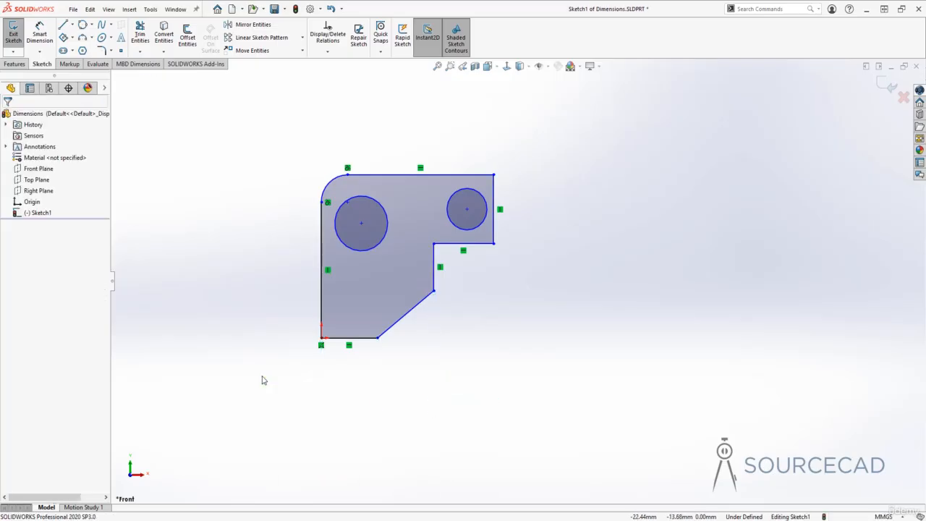
- Add a Smart Dimension between the top edge and the right arm's lower edge, placed to the right of the profile
click(40, 33)
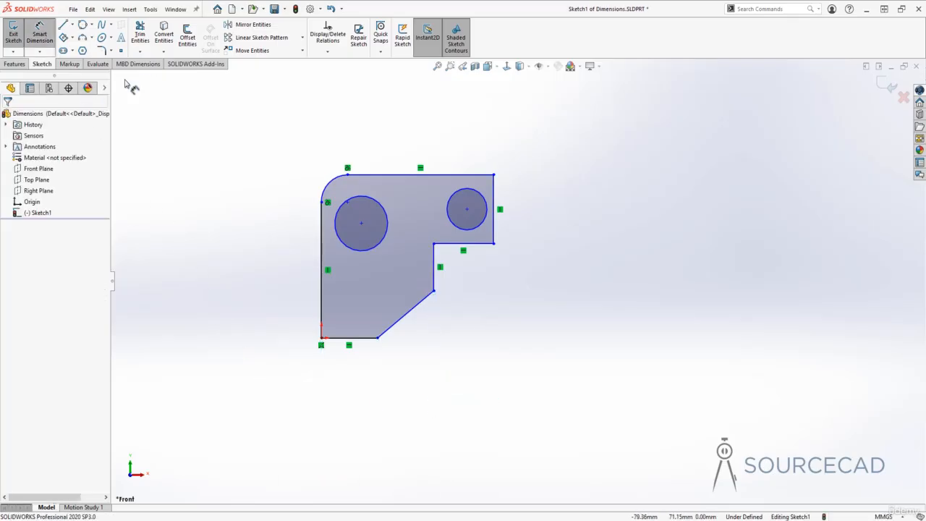
click(457, 175)
click(463, 243)
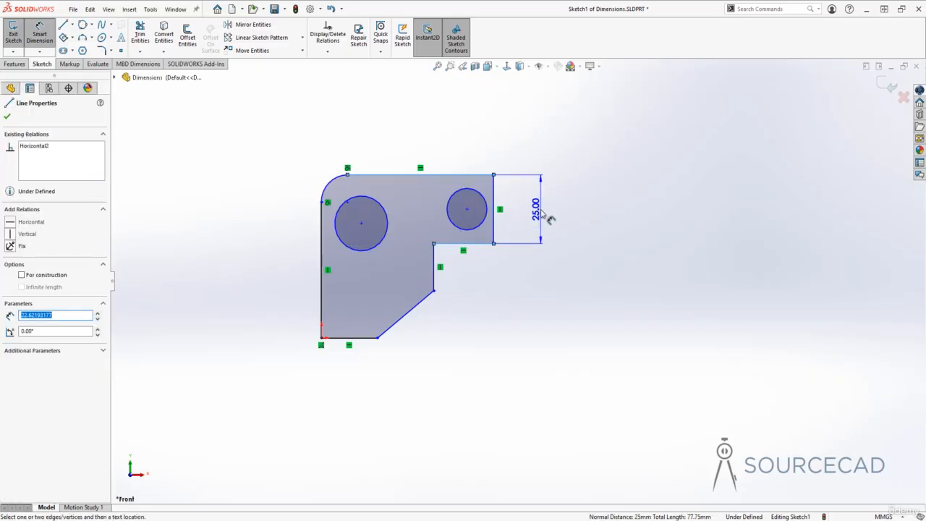
click(550, 219)
key(Return)
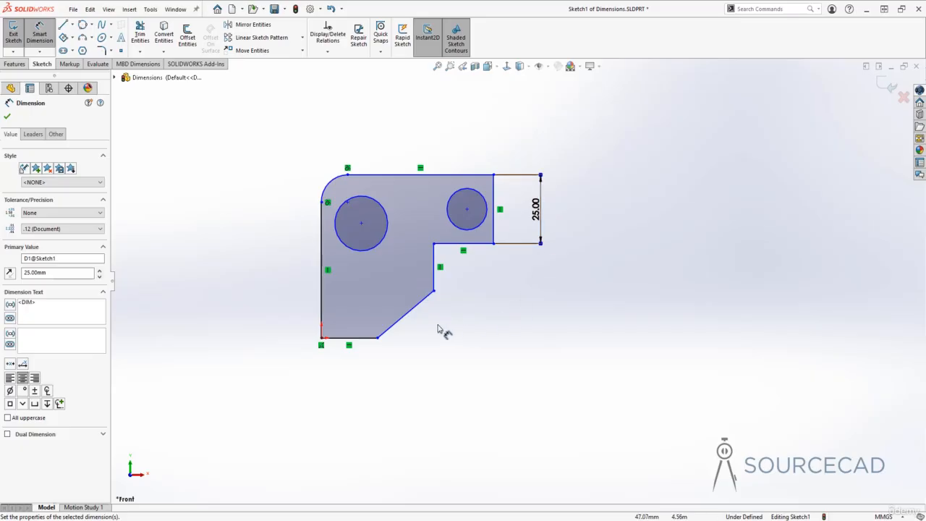
- Dimension the distance between the left edge and the inner vertical edge, placing it below the profile, and save the part
click(323, 297)
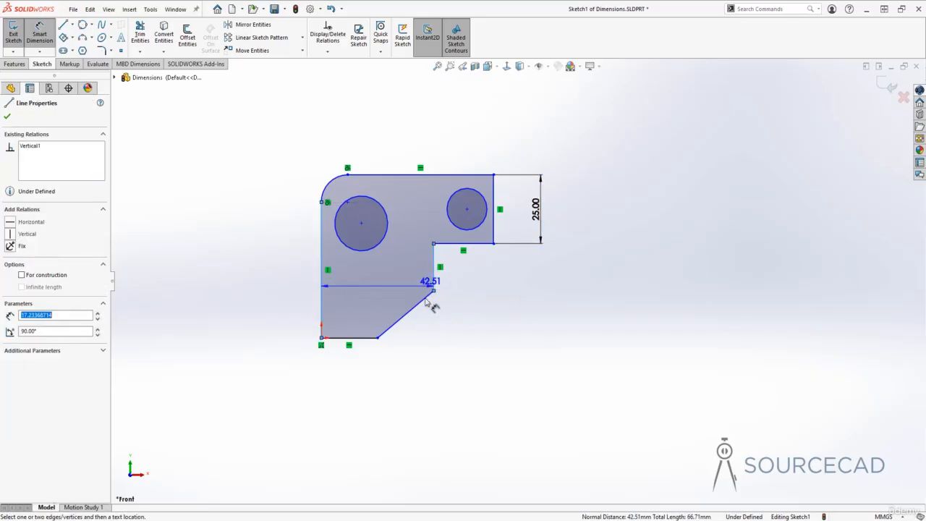
click(387, 394)
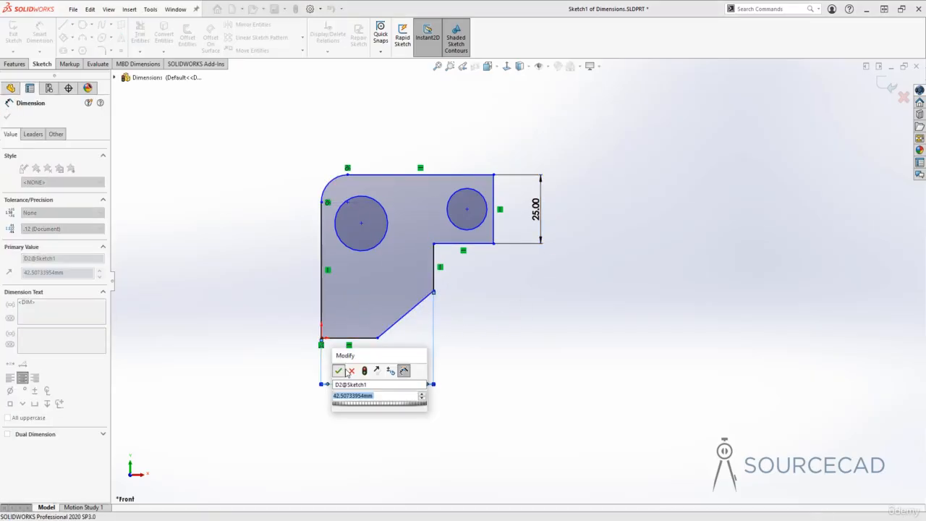
click(338, 371)
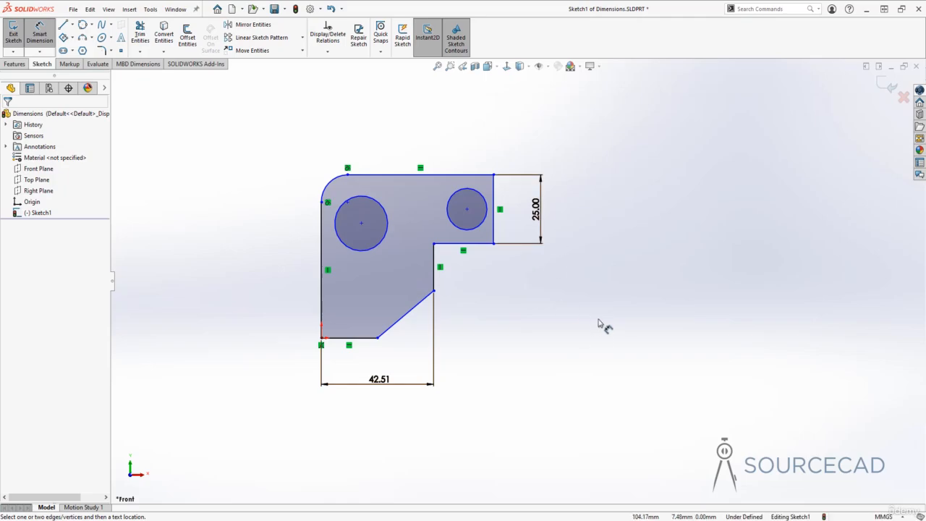
key(ctrl+s)
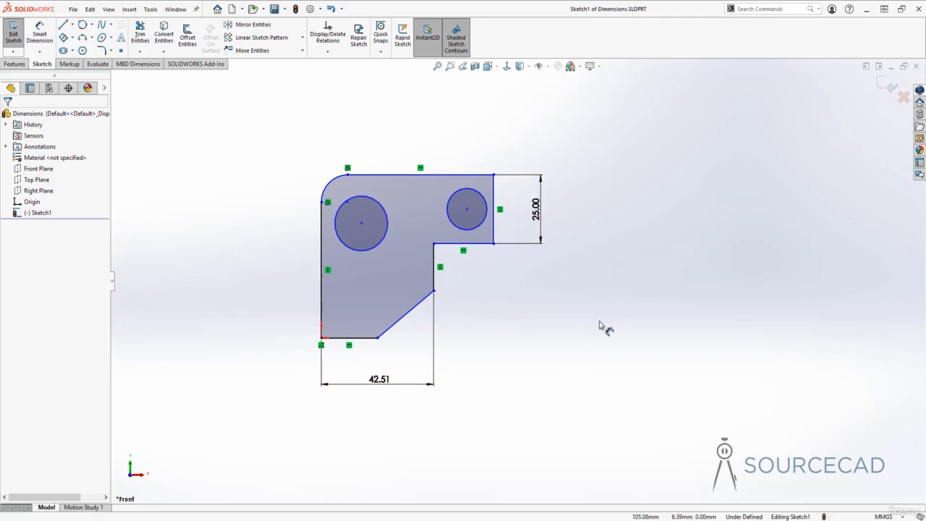
- Review the value, leader and other properties of the right arm's height dimension and rename the dimension Verticle
click(517, 248)
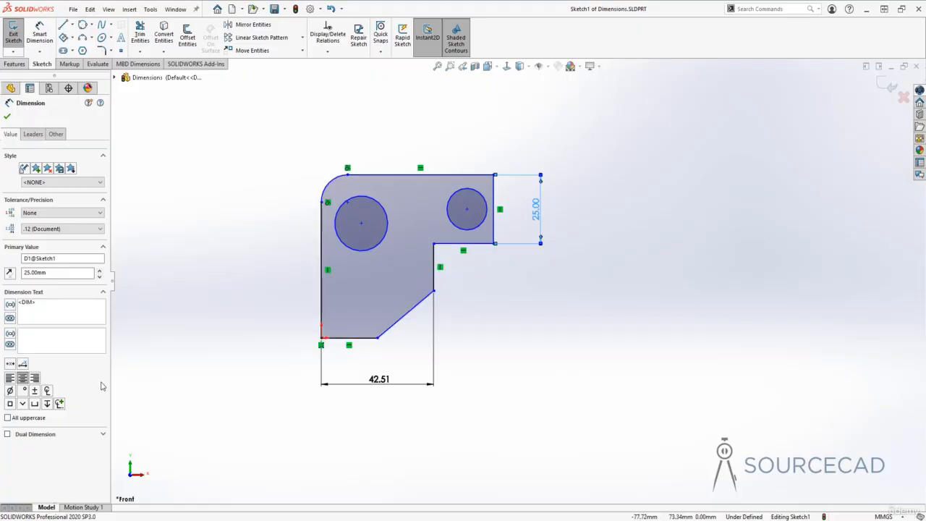
click(33, 134)
click(55, 134)
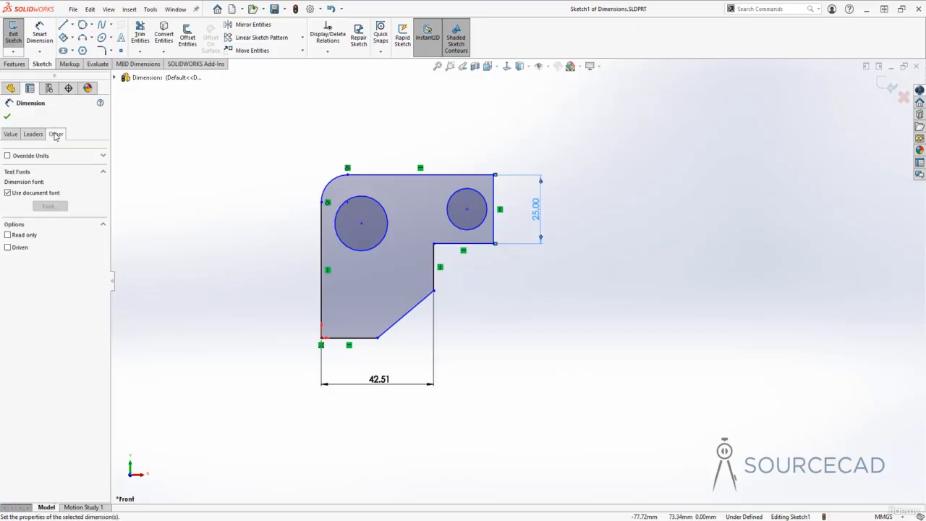
click(11, 134)
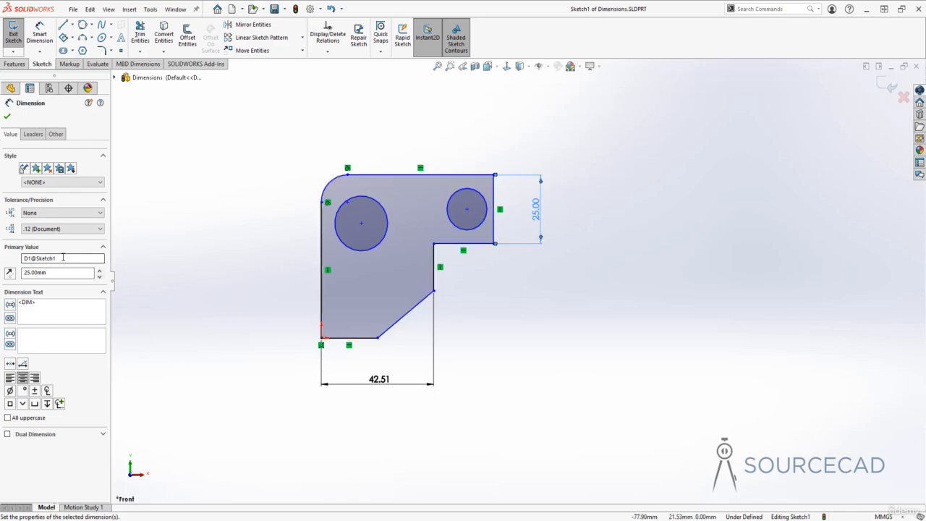
drag(61, 258, 13, 259)
text(Verticle)
click(51, 273)
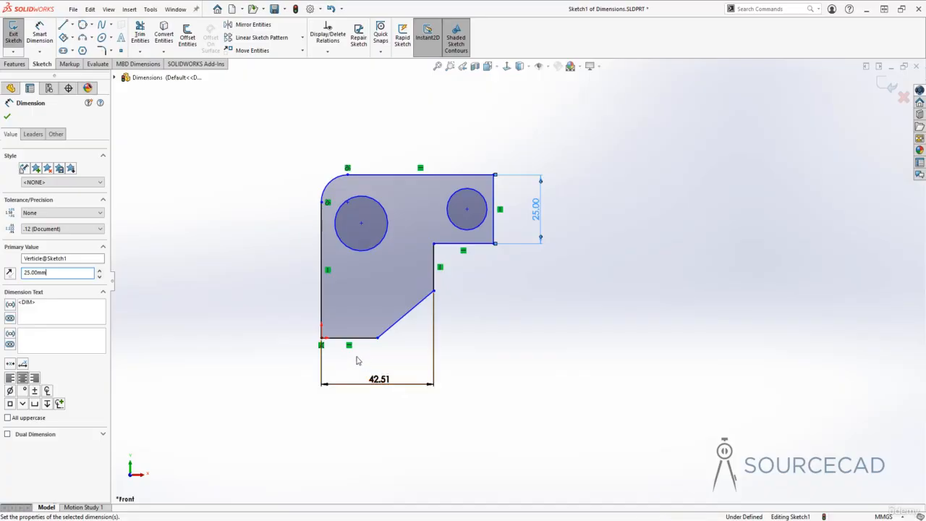
- Keep the right arm height dimension's tolerance at None, try a .1234 precision, and set the precision to .12
click(58, 214)
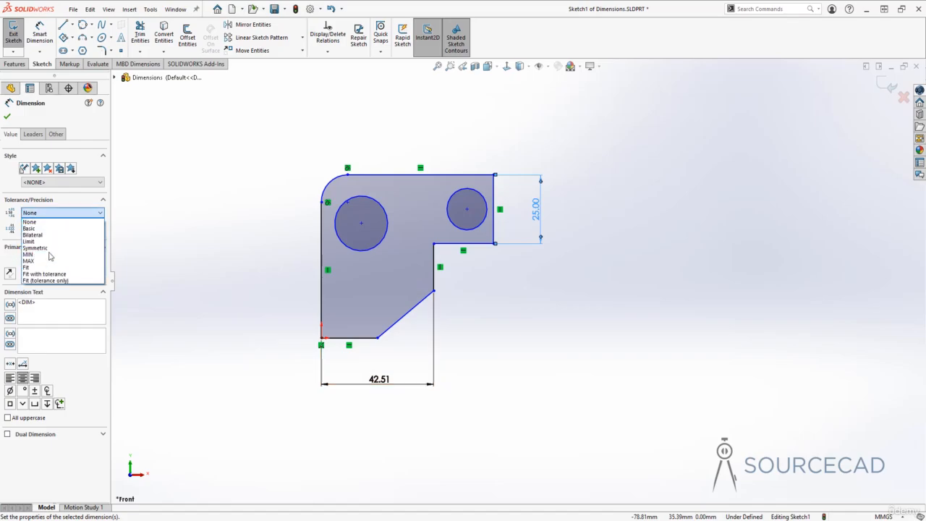
click(33, 221)
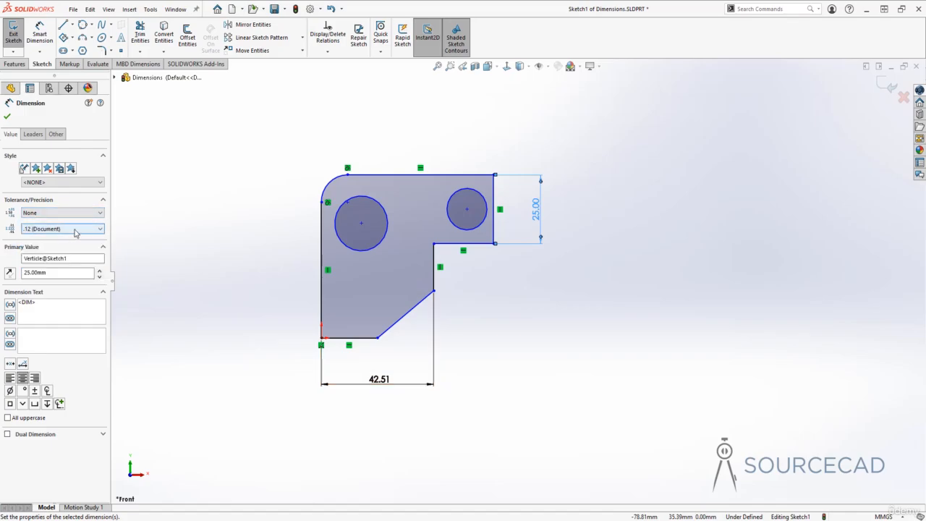
click(75, 230)
click(68, 235)
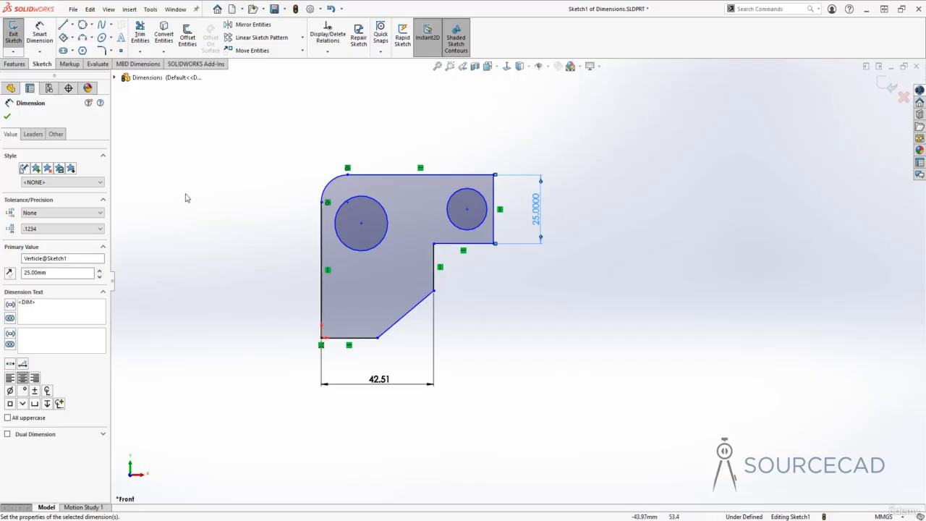
click(72, 228)
click(47, 251)
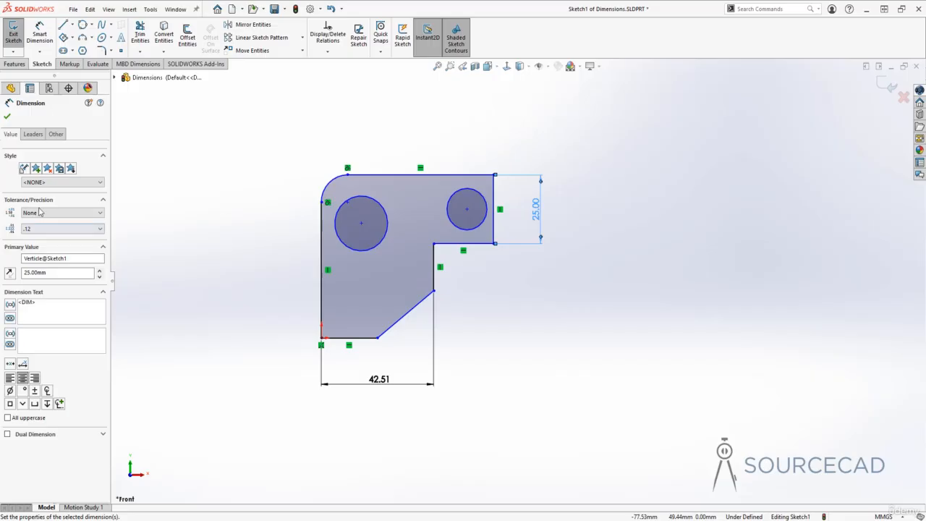
- Try outside and inside arrow placement on the height dimension and restore the smart placement
click(34, 134)
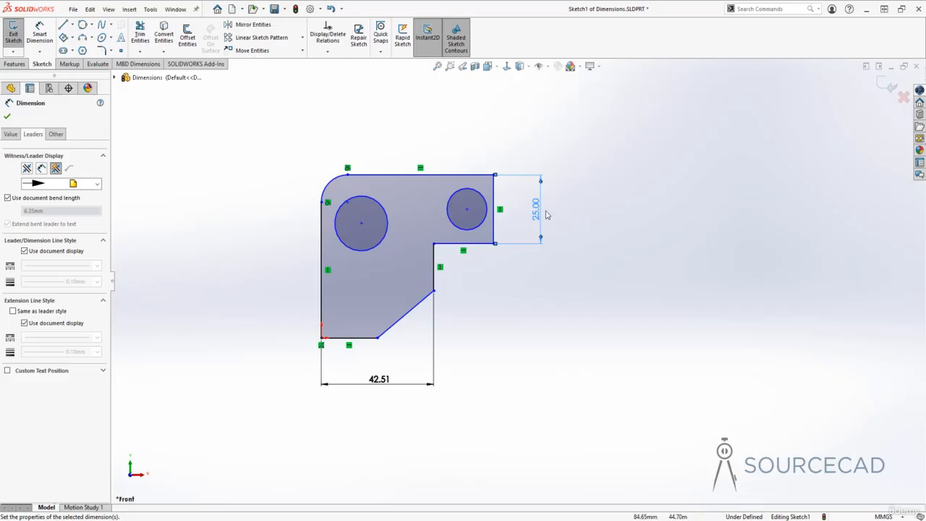
click(27, 169)
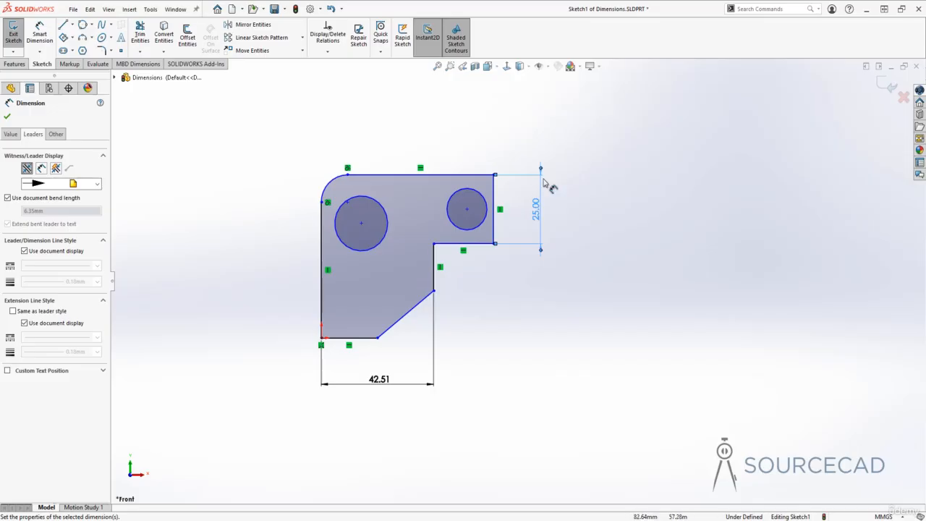
click(41, 168)
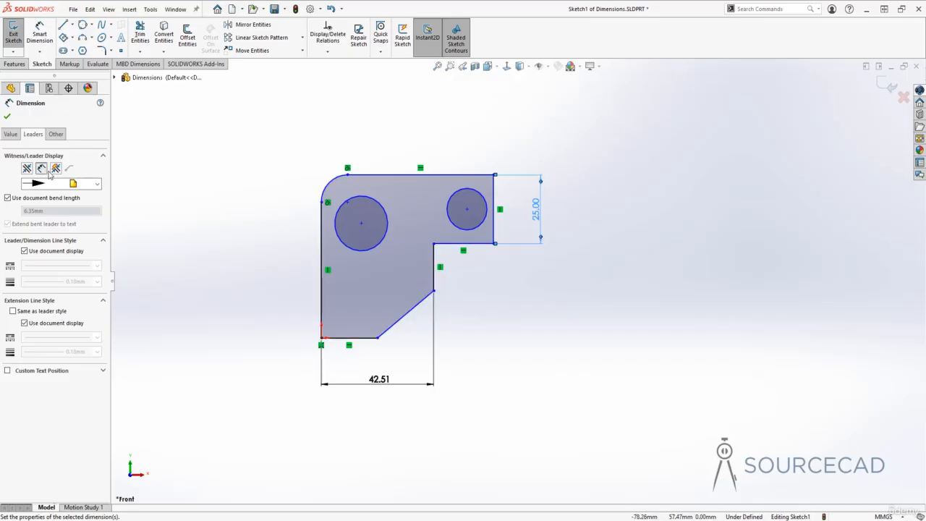
click(56, 168)
- Try the outlined arrowhead on the height dimension and set the style back to the filled arrowhead
click(97, 185)
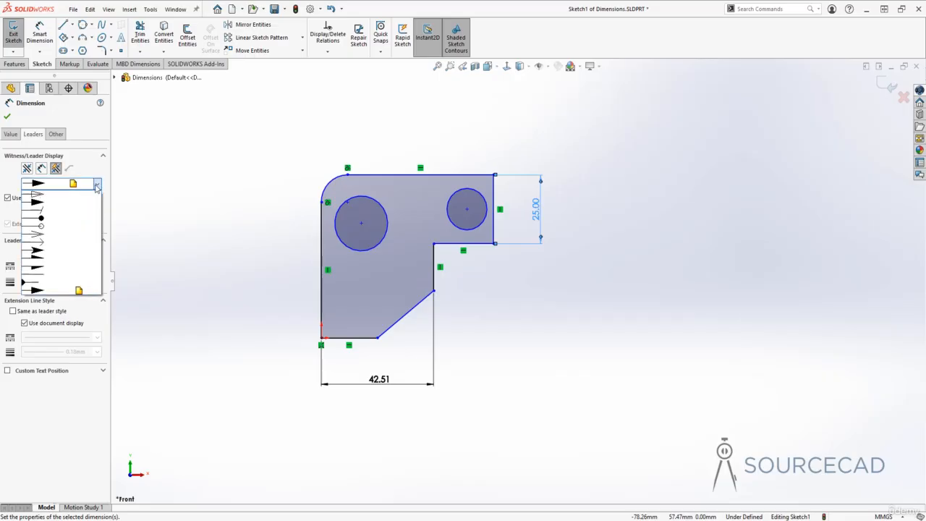
click(43, 195)
scroll(544, 185, up, 3)
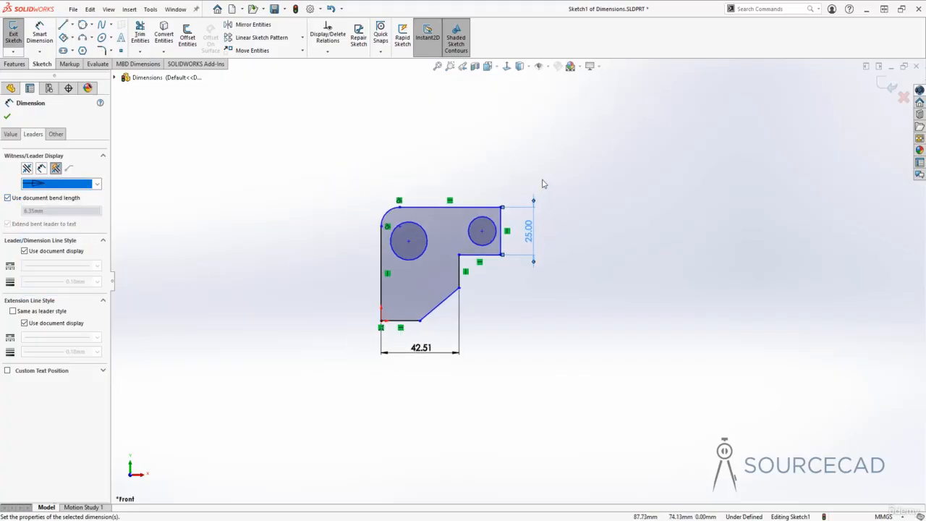
scroll(543, 187, down, 3)
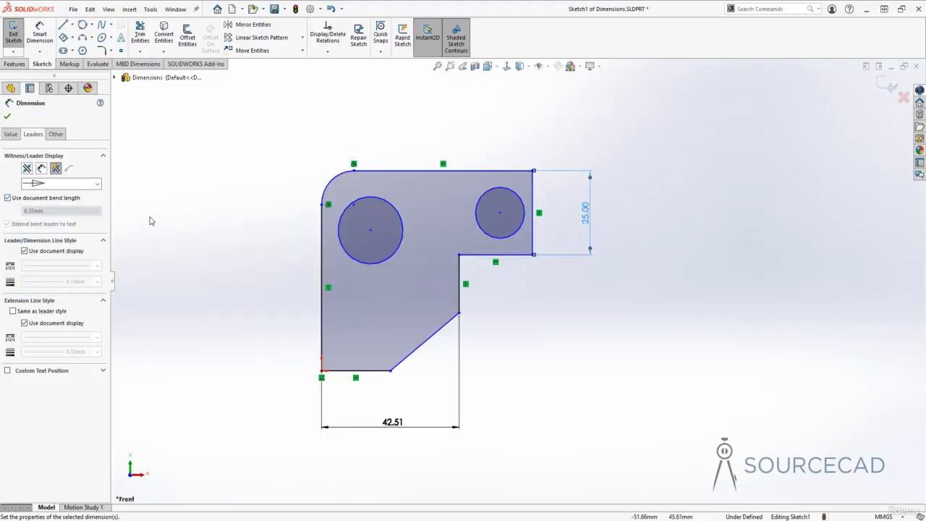
click(80, 184)
click(72, 195)
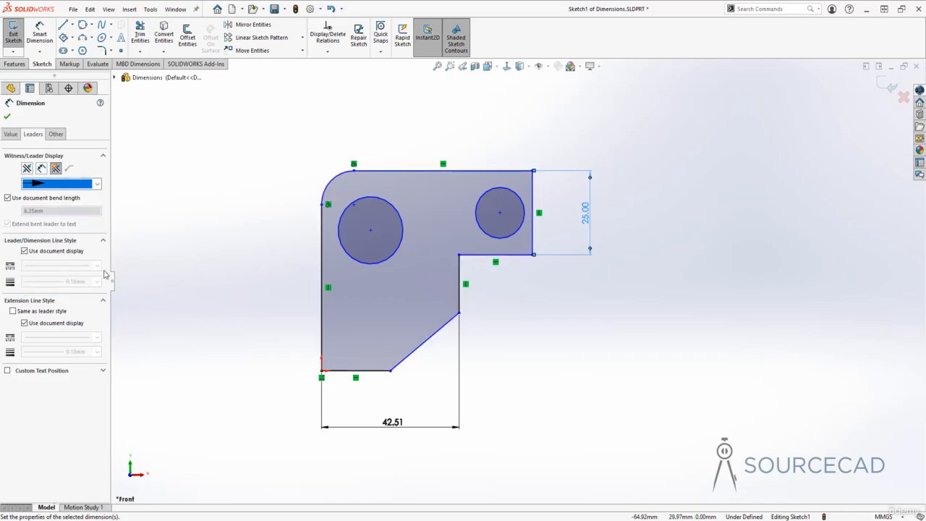
- Override the document display of the height dimension's leader line with a dashed style and a 0.5 mm thickness
click(43, 252)
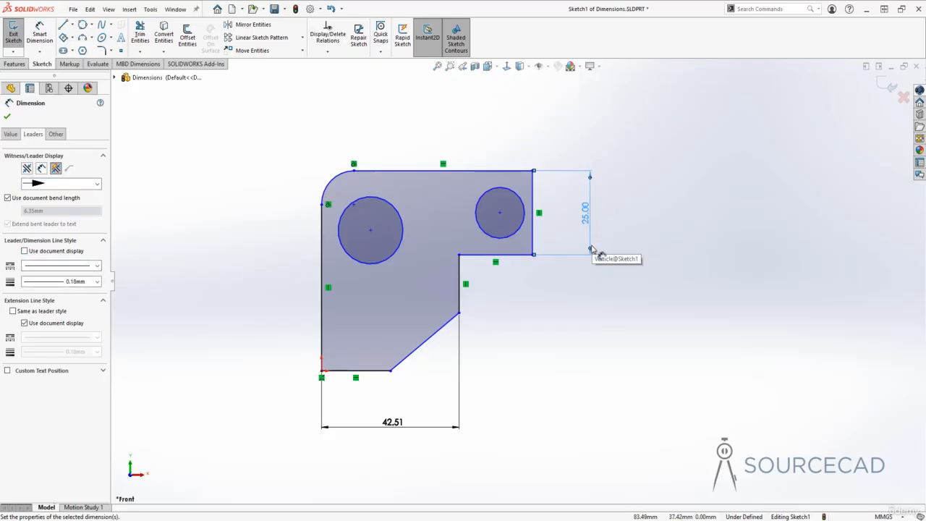
click(88, 266)
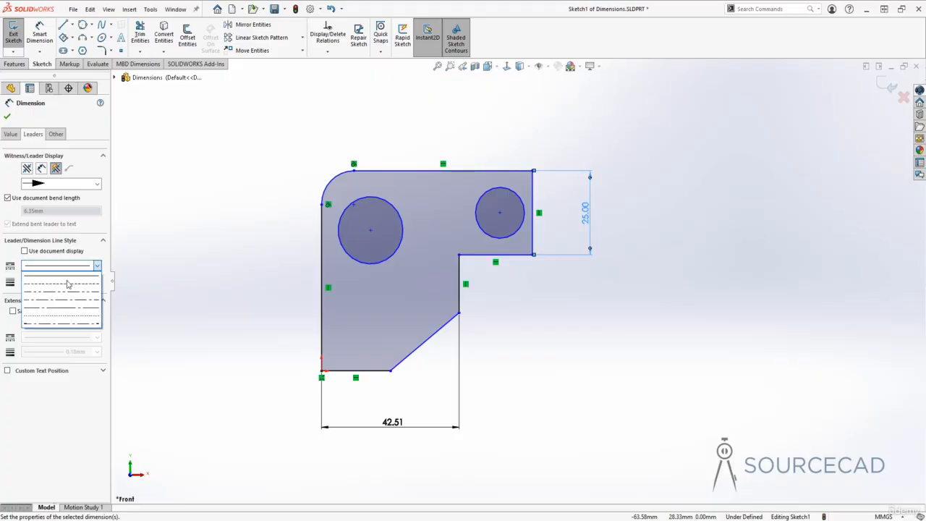
click(65, 285)
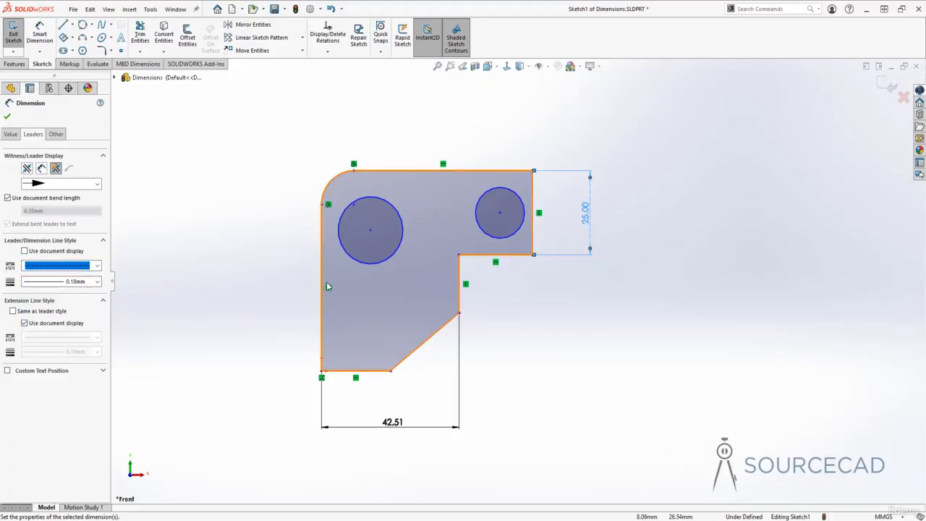
click(86, 282)
click(66, 318)
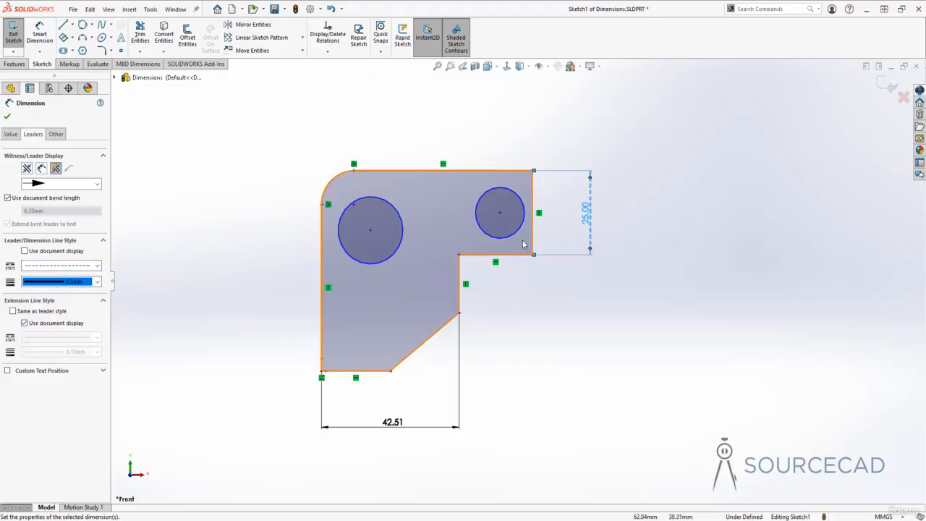
- Return the leader line to a solid style 0.18 mm thick and turn its document display back on
click(90, 282)
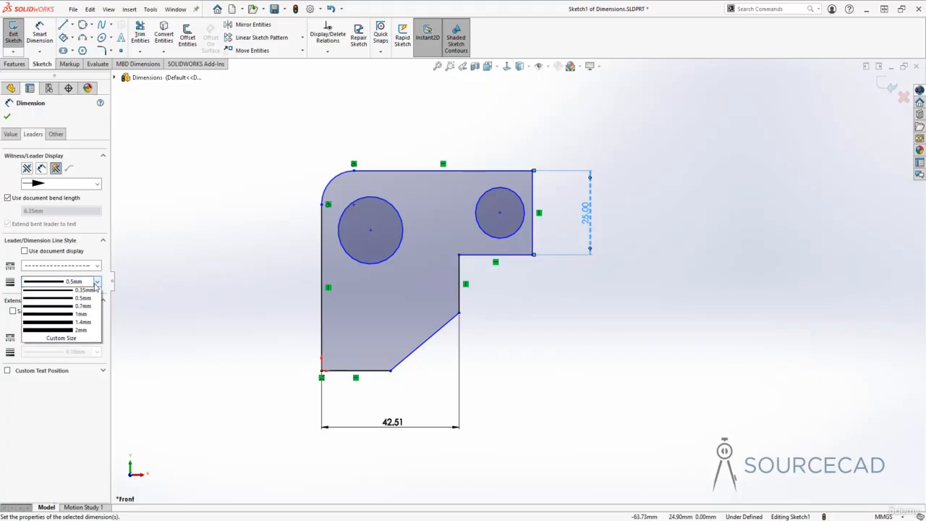
click(83, 292)
click(94, 265)
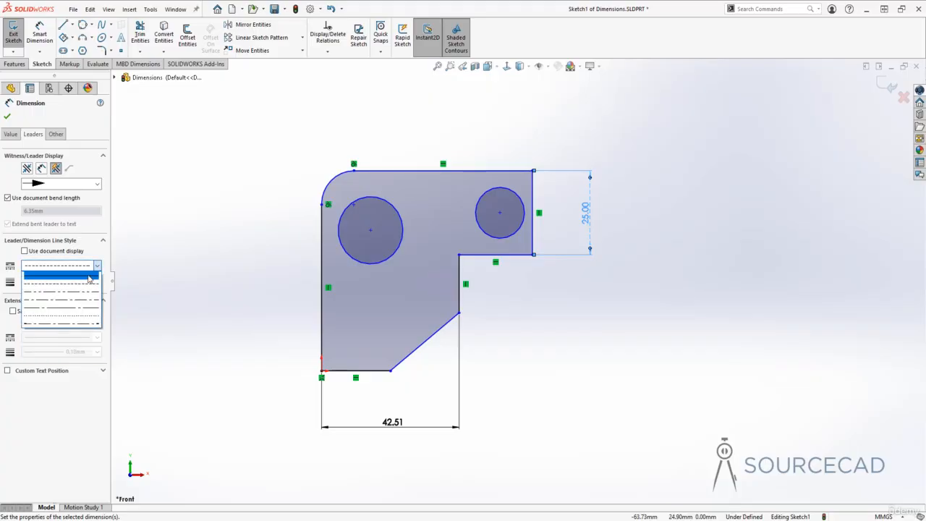
click(58, 274)
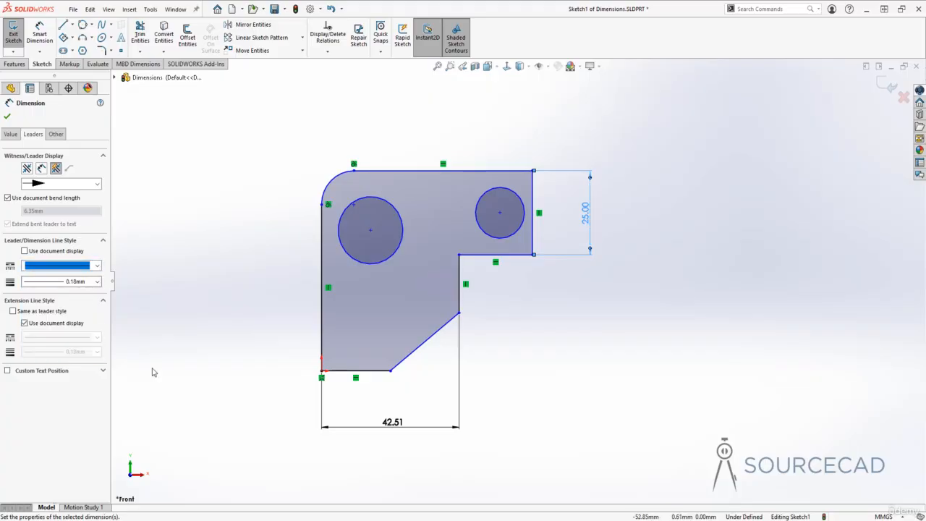
click(78, 250)
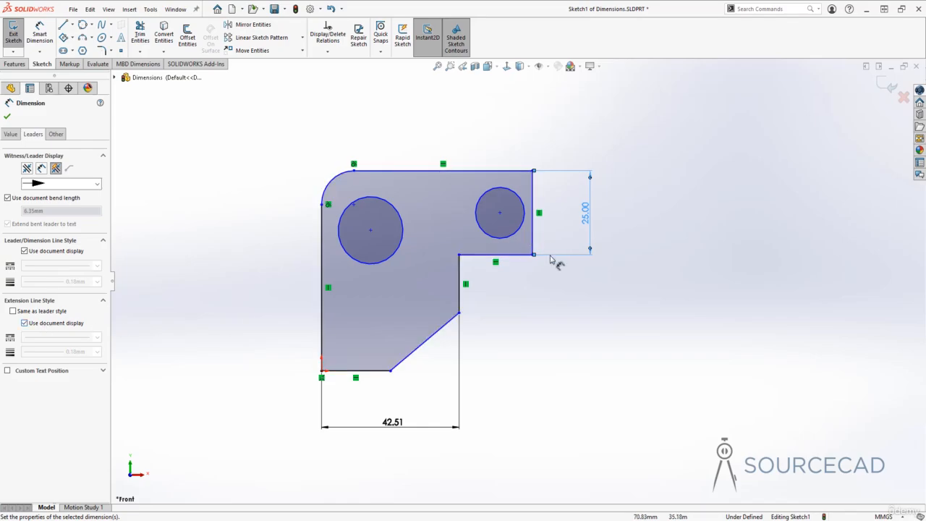
- Try a dashed style on the height dimension's extension lines and restore their document display
click(58, 322)
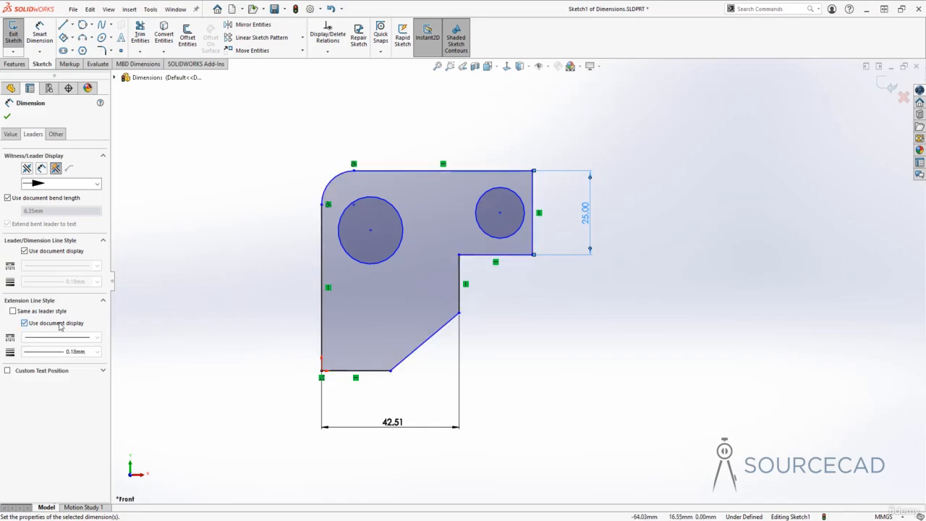
click(65, 337)
click(65, 357)
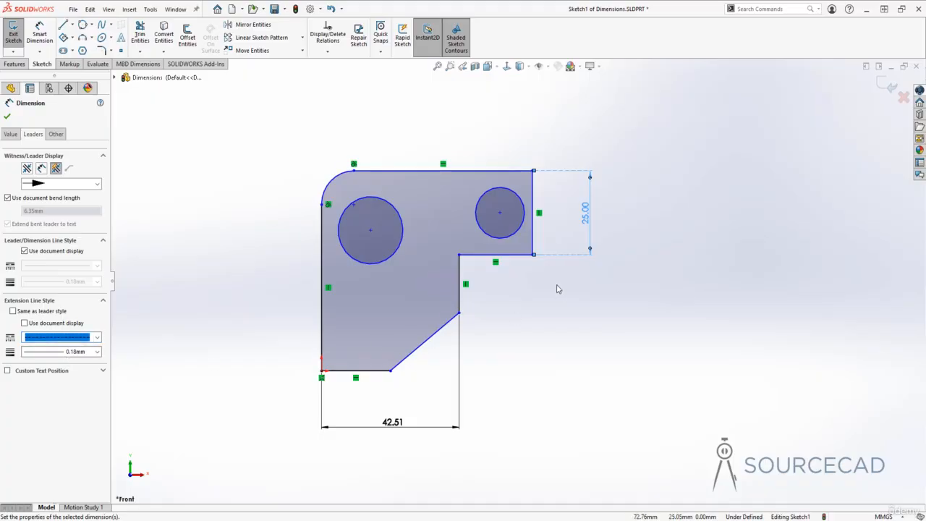
click(25, 323)
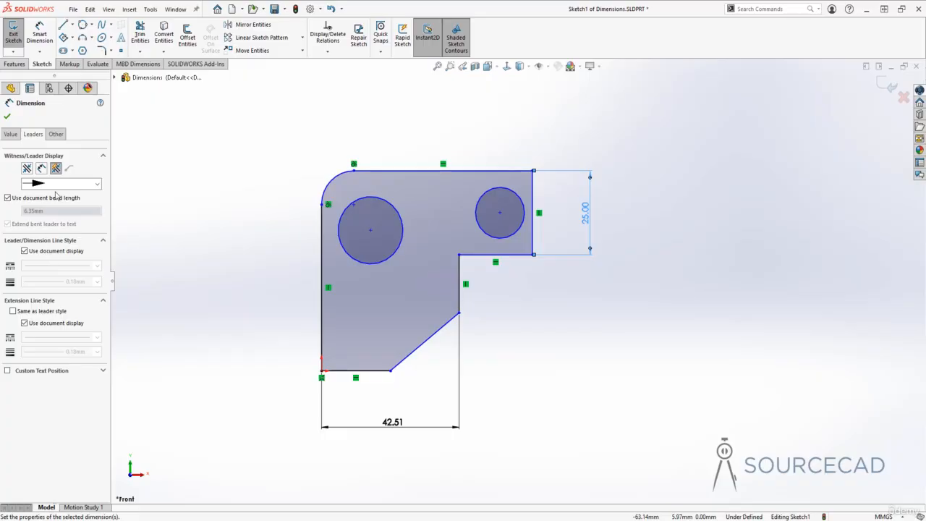
- Override the height dimension's length units, try Inches, and set them to Millimeters
click(56, 134)
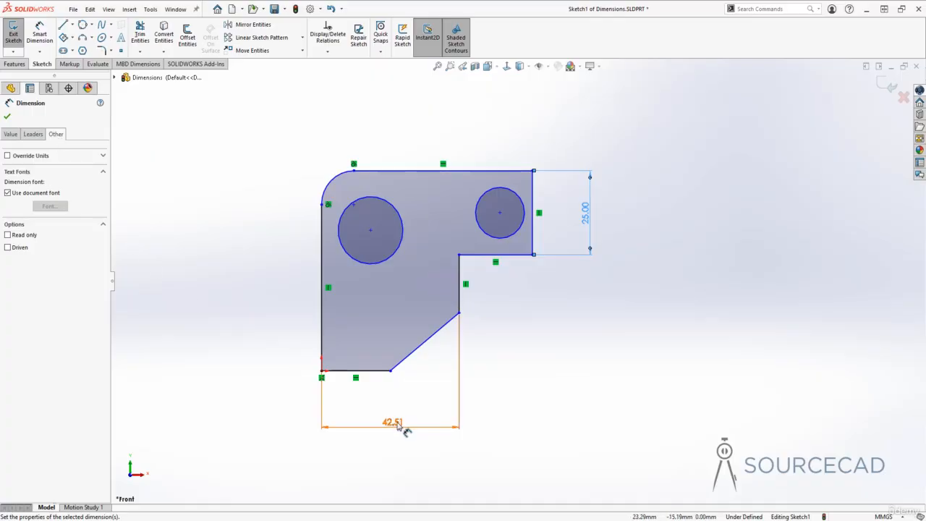
click(102, 156)
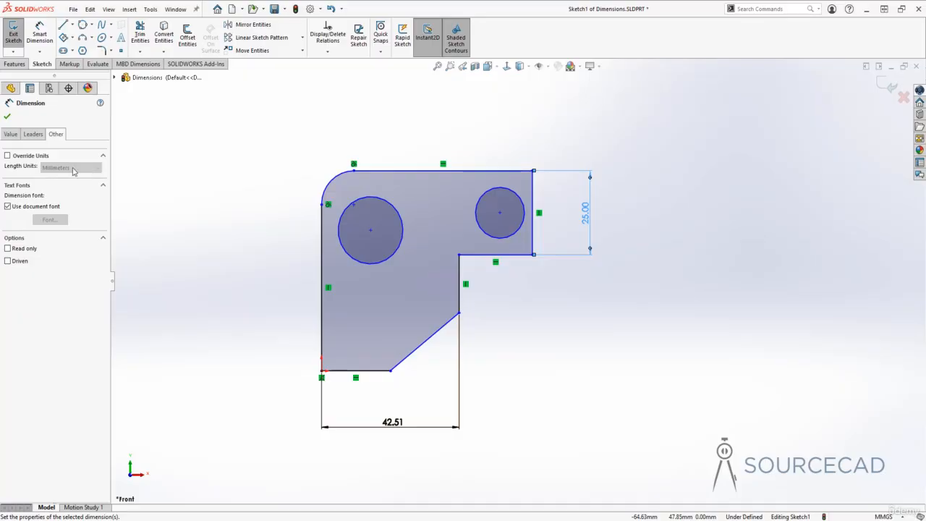
click(8, 155)
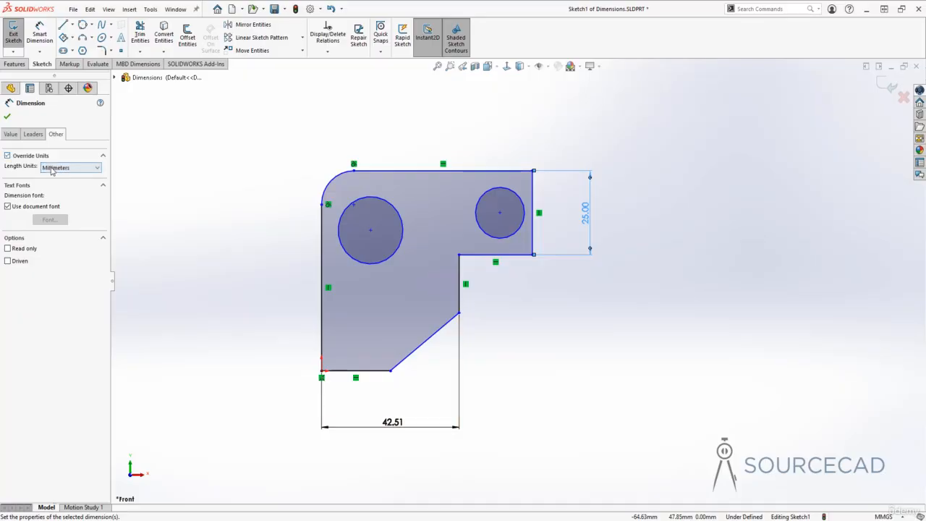
click(51, 168)
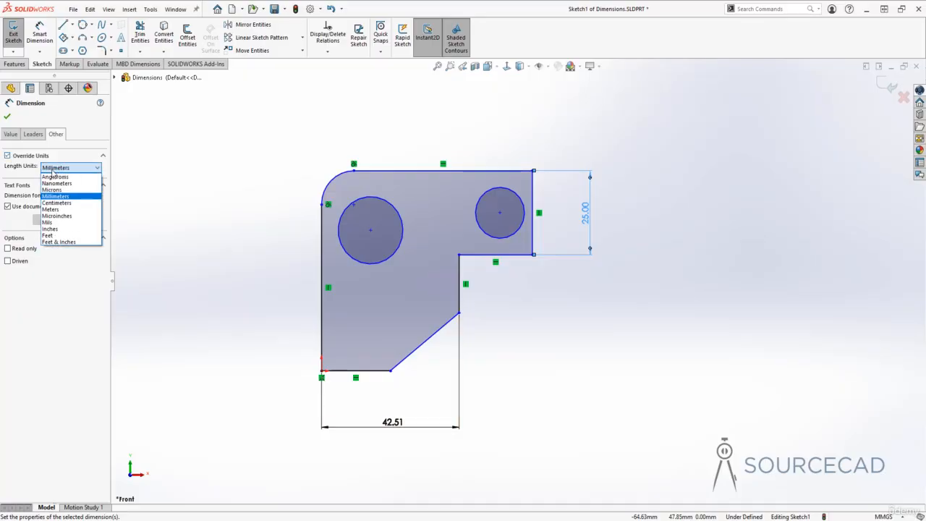
click(51, 229)
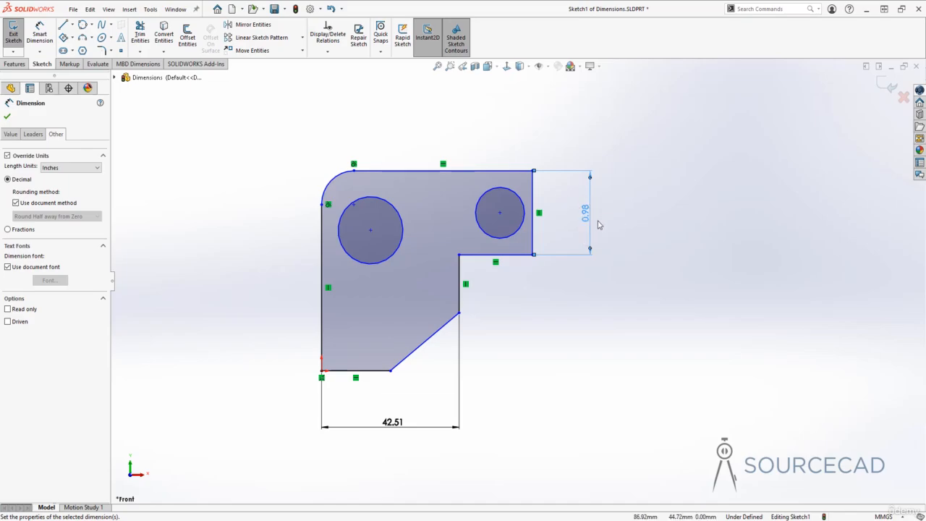
click(80, 167)
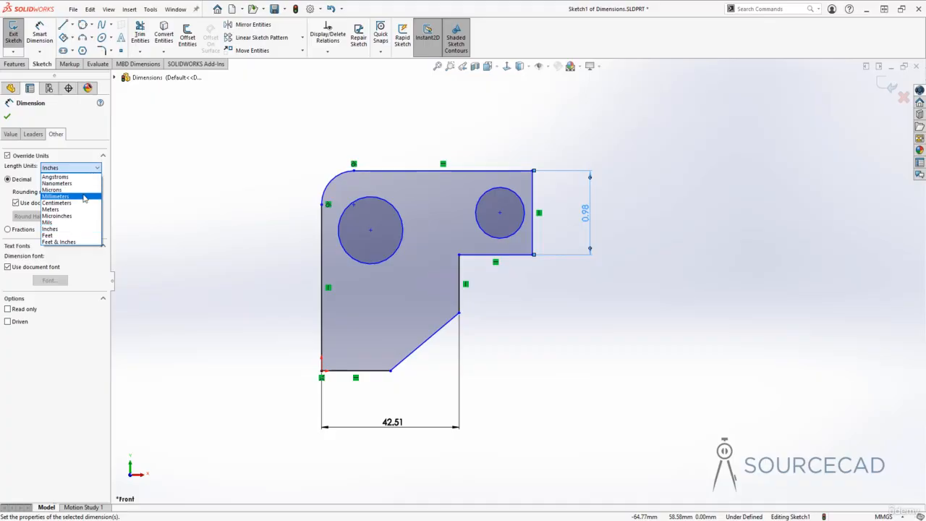
click(84, 196)
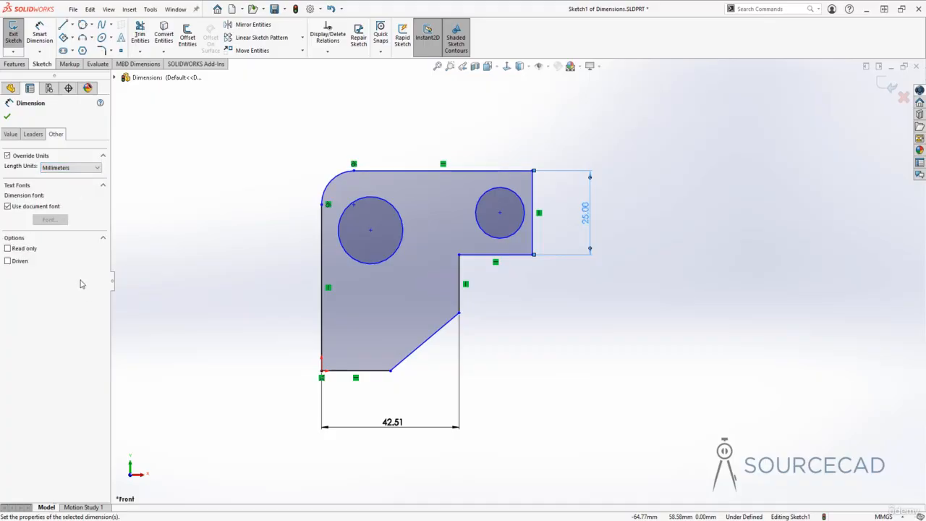
- Open the custom font settings for the height dimension, cancel them, and return to the document font
click(29, 207)
click(49, 220)
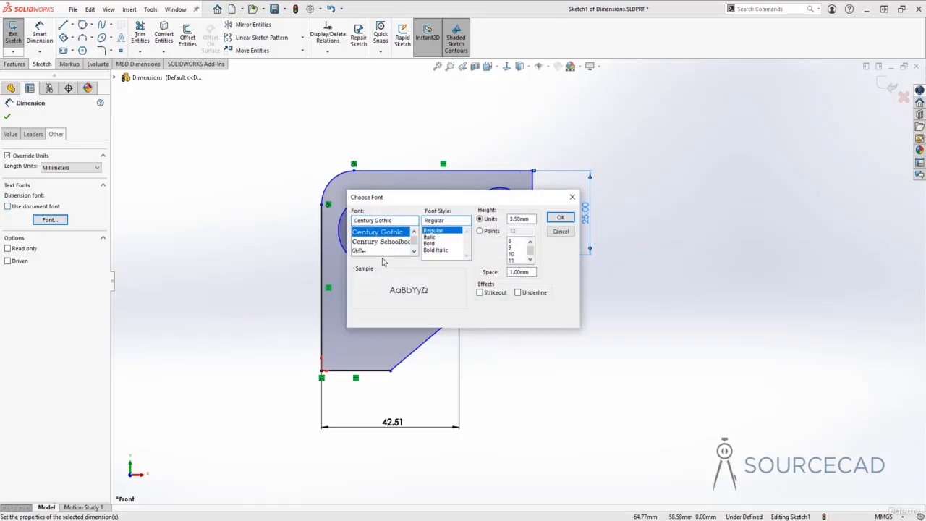
click(560, 231)
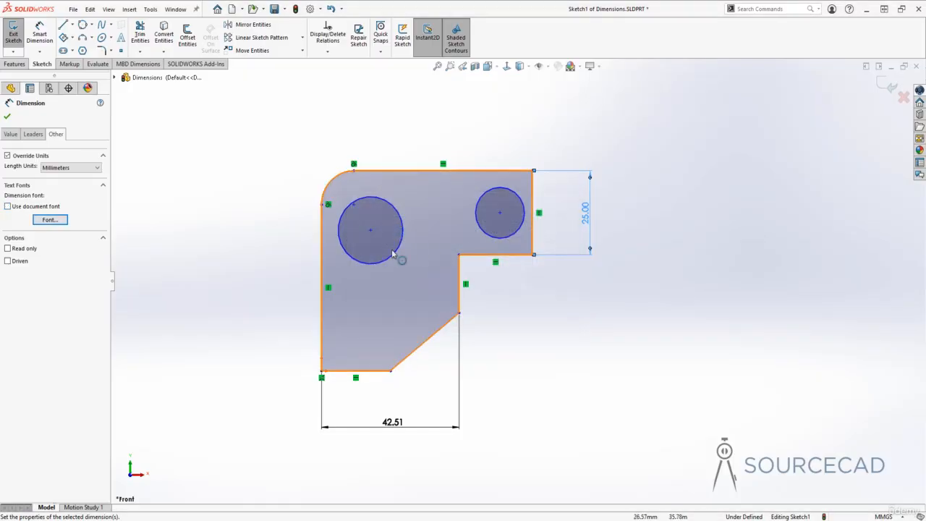
click(55, 208)
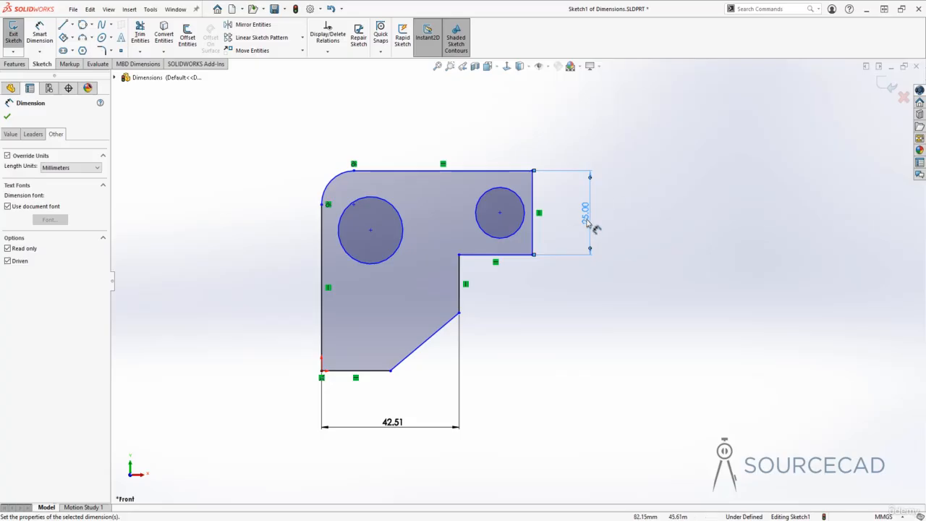
- Turn off the Driven option of the height dimension and enable Dual Dimension for it
click(19, 263)
click(35, 136)
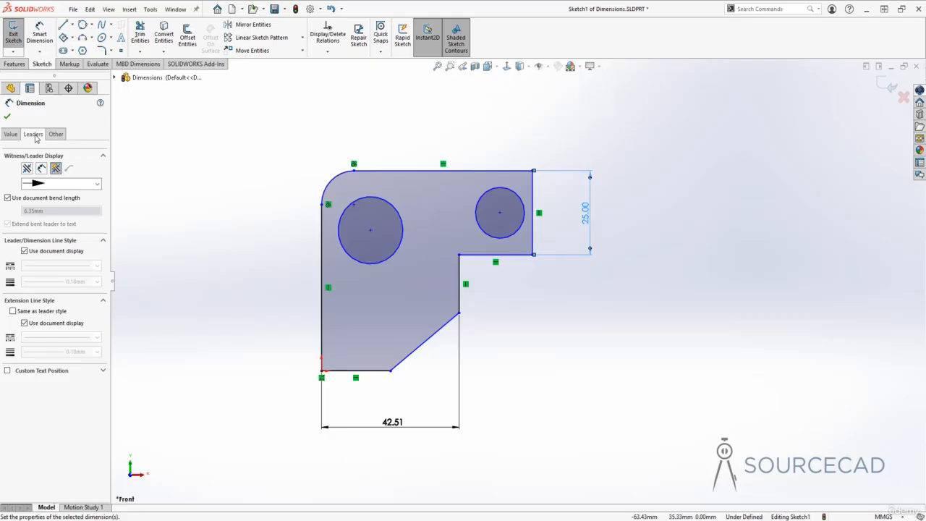
click(11, 135)
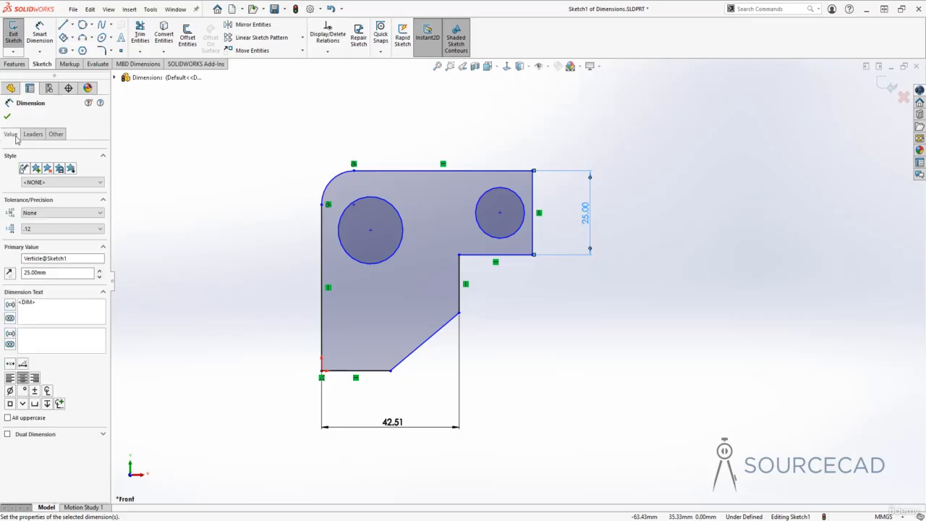
click(7, 434)
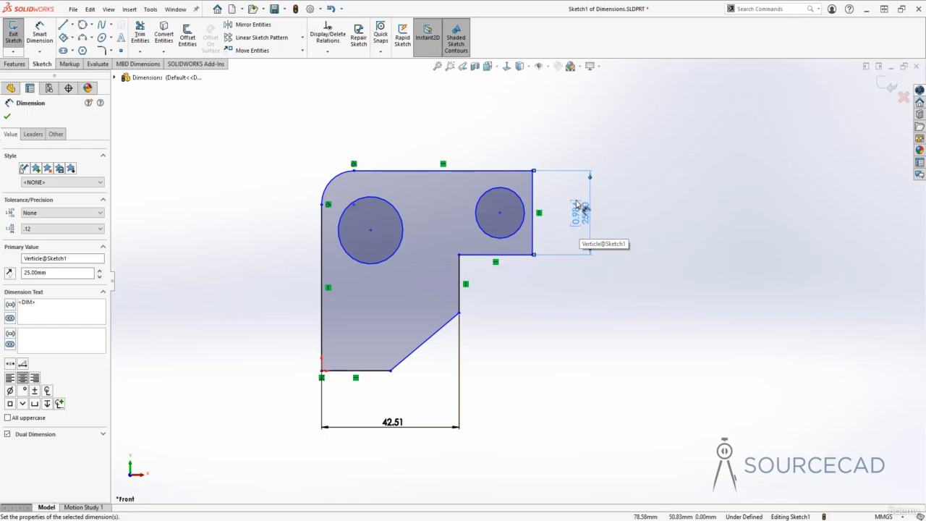
- Set the height dimension's dual precision to .12 and turn its Dual Dimension option off again
click(103, 435)
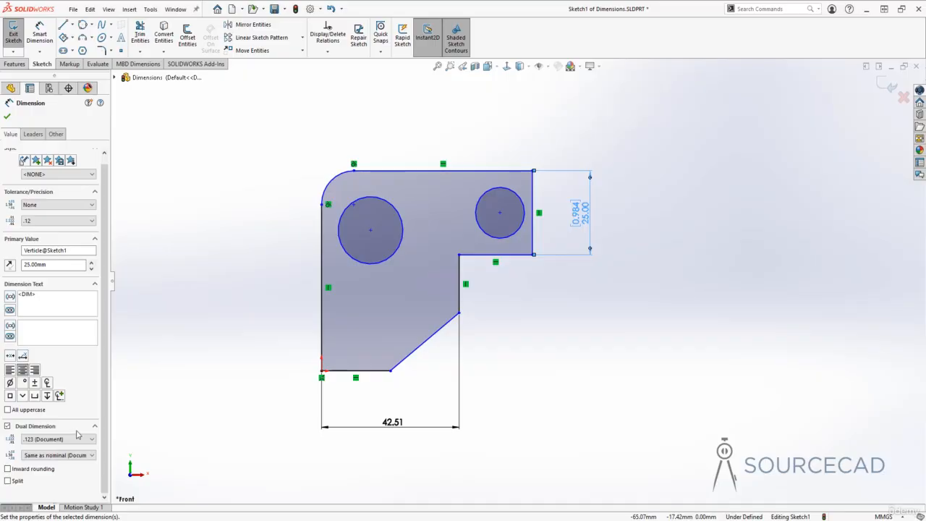
click(56, 441)
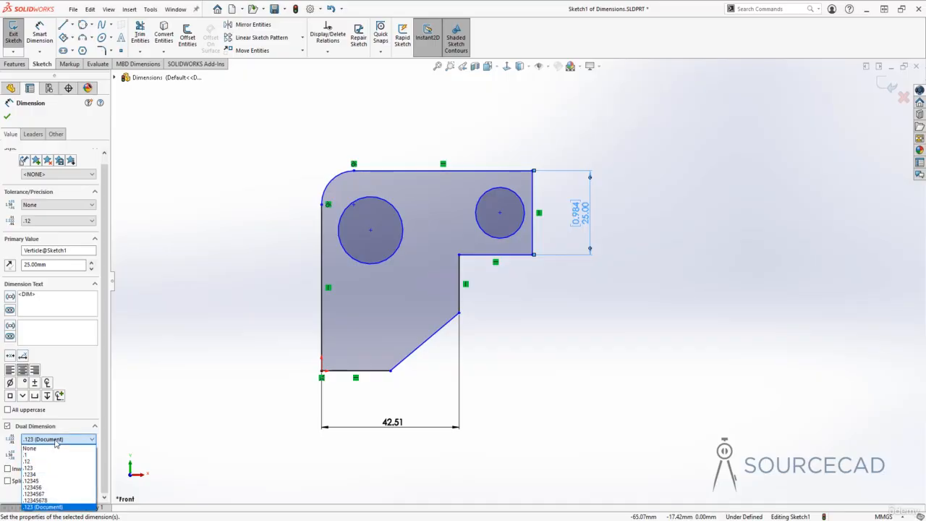
click(43, 461)
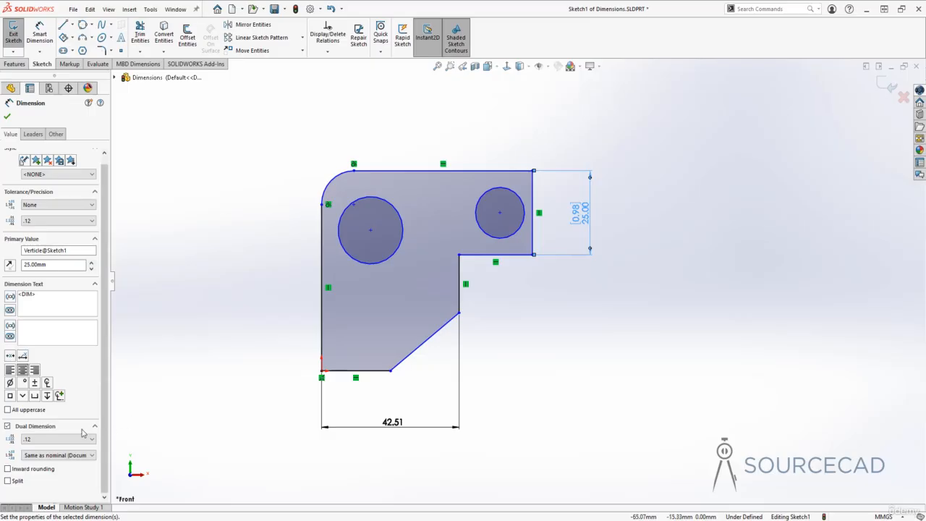
scroll(93, 433, up, 1)
click(7, 434)
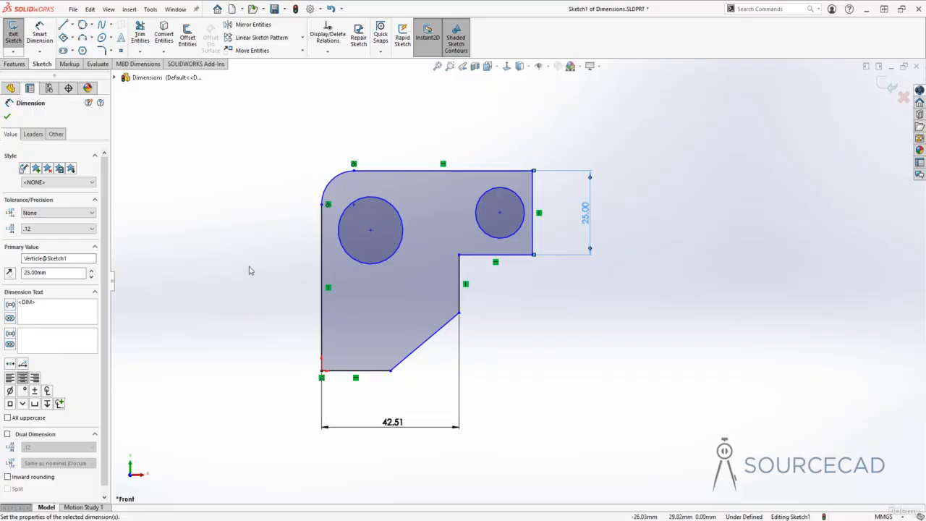
click(605, 192)
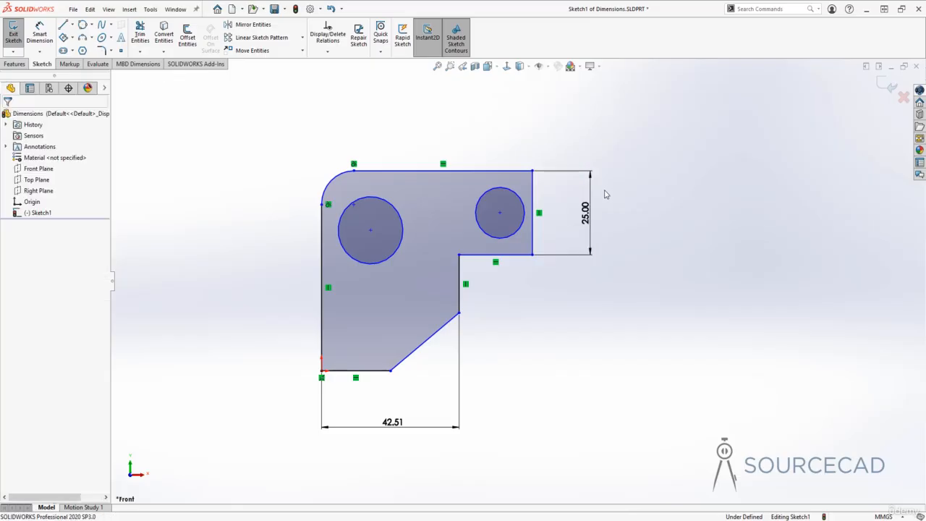
- Select the height dimension and the horizontal dimension in turn to examine their extension line handles
click(589, 175)
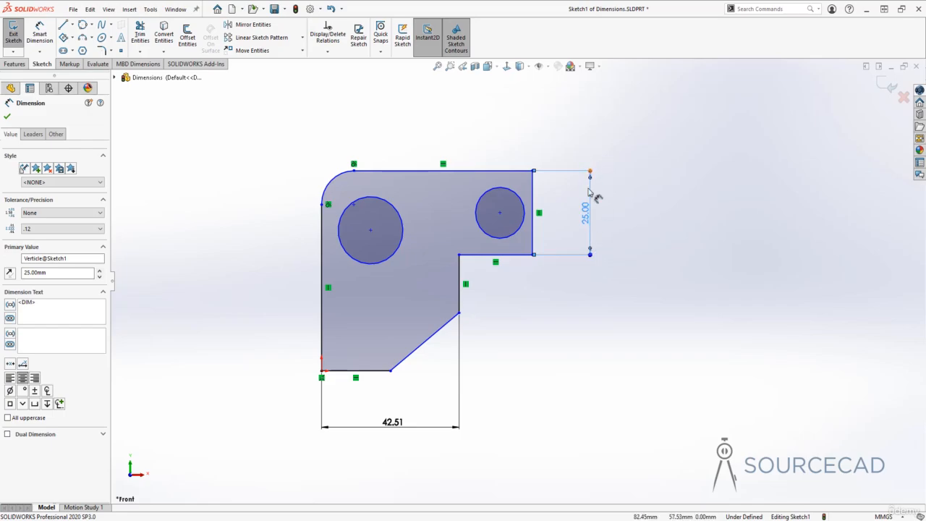
click(566, 300)
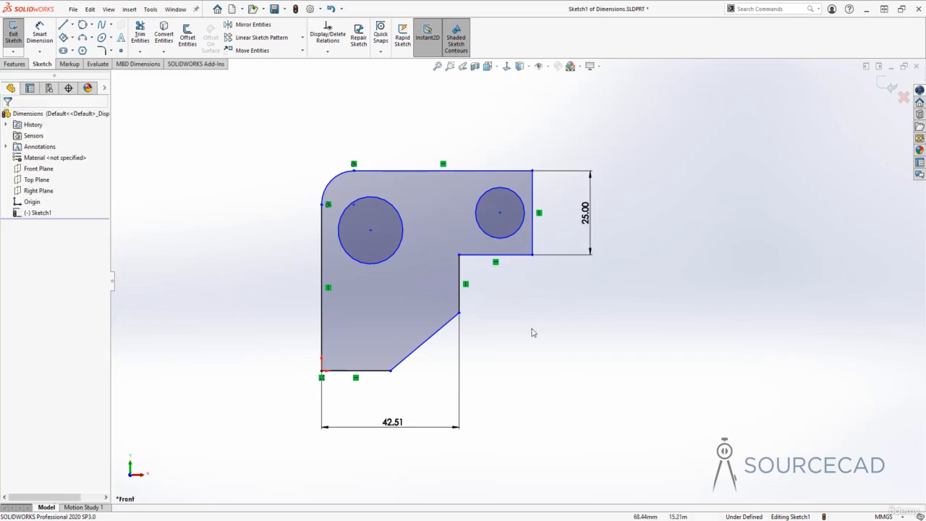
click(460, 402)
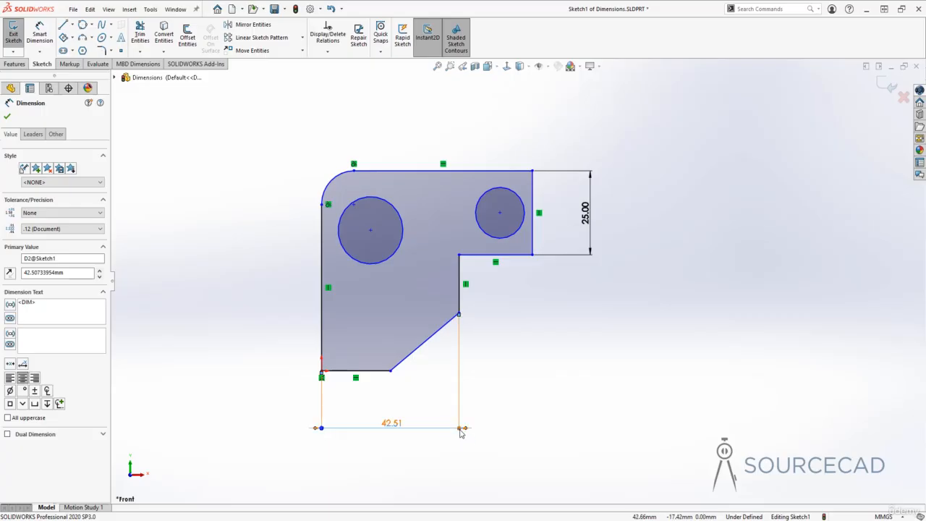
click(437, 384)
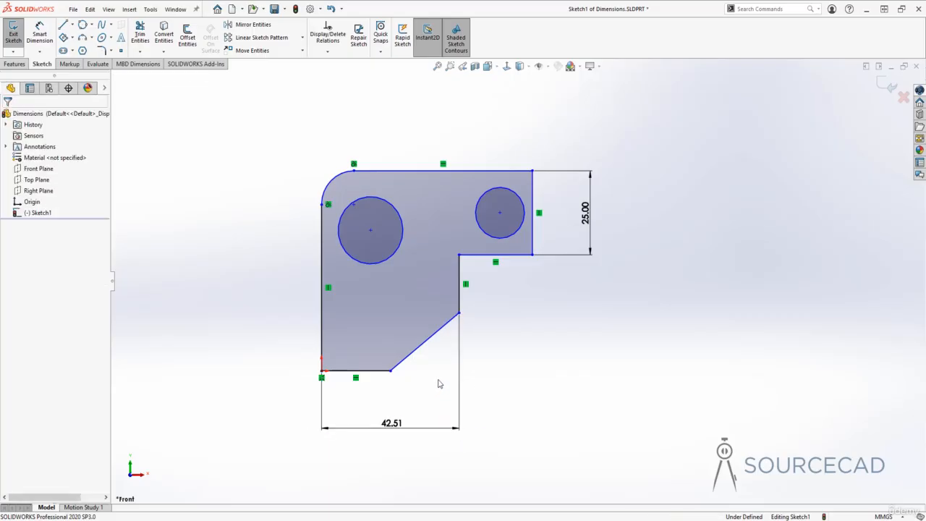
- Reattach the horizontal dimension's right extension line to the right endpoint of the profile's bottom edge and set the dimension to 22 mm
click(458, 408)
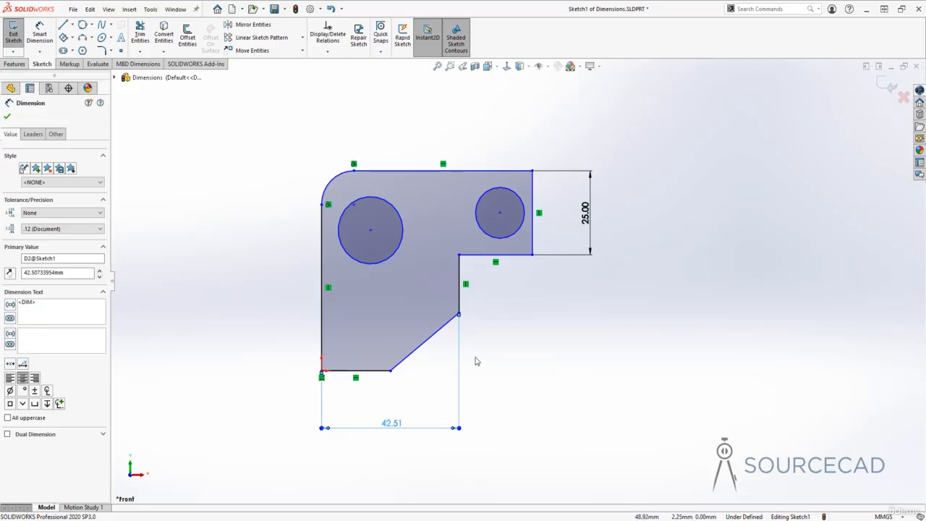
drag(459, 316, 391, 372)
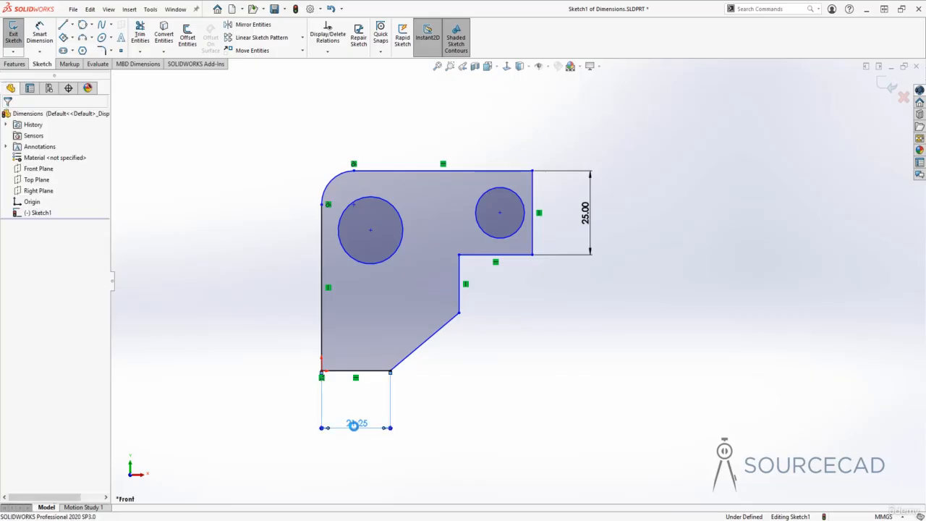
double_click(355, 425)
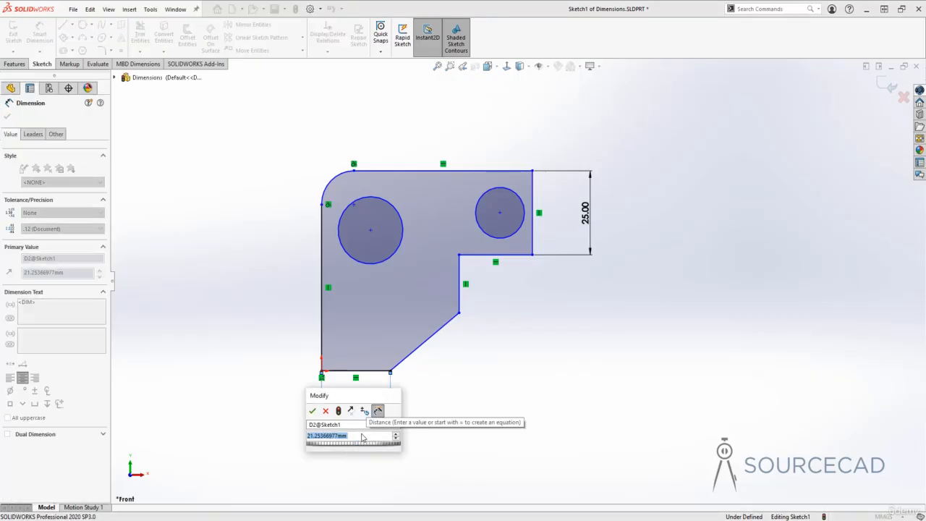
text(22)
key(Return)
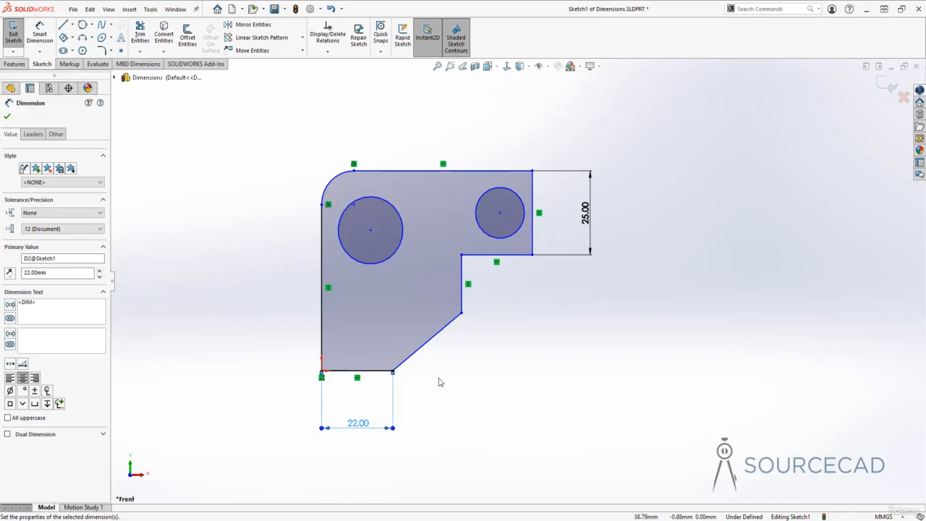
click(442, 410)
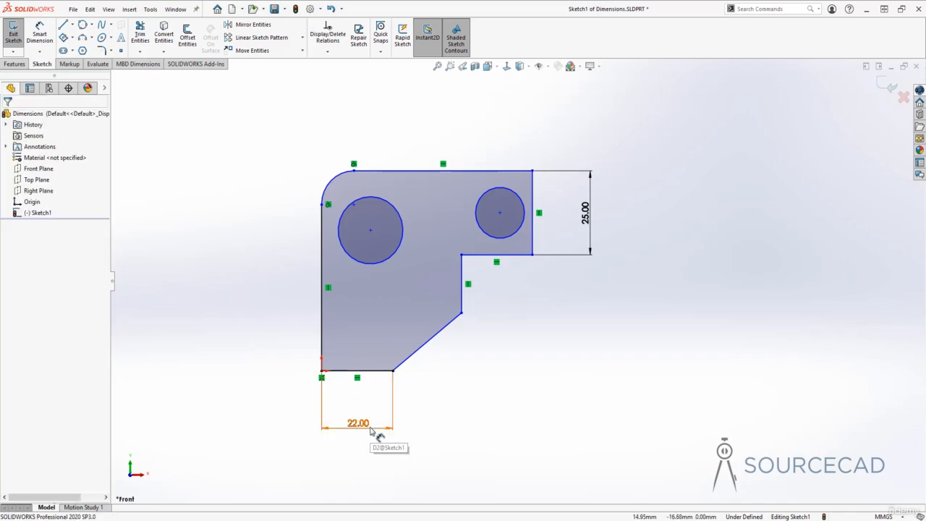